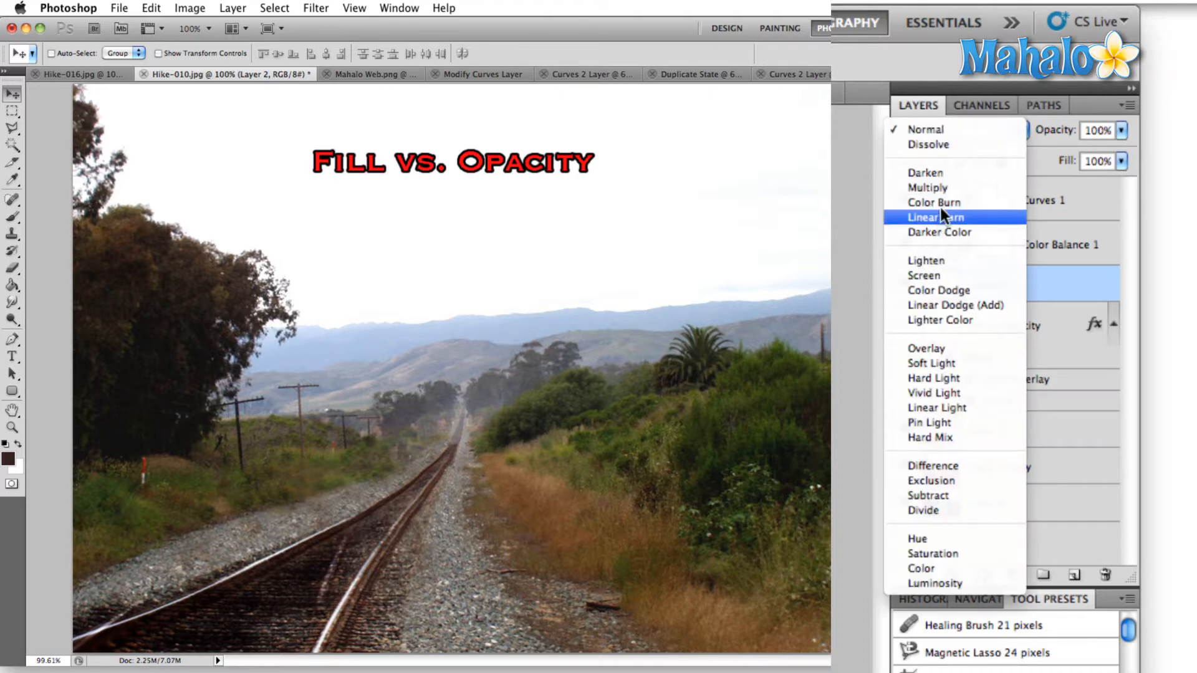
Set Layer 2's blend mode to Color Burn and move its text down over the hills.
{"action": "left_click", "coordinate": [942, 199]}
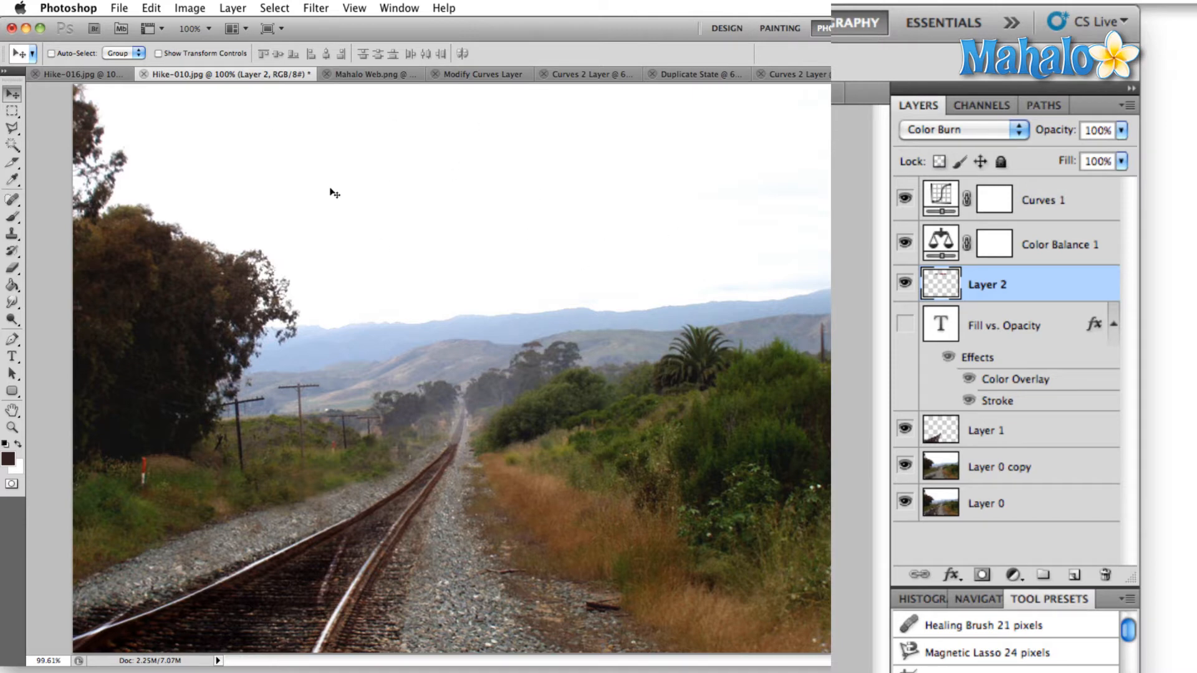
{"action": "left_click_drag", "start_coordinate": [486, 164], "coordinate": [531, 383]}
Try the Overlay, Linear Light, Exclusion and Hard Light blend modes on Layer 2 one after another.
{"action": "left_click", "coordinate": [983, 129]}
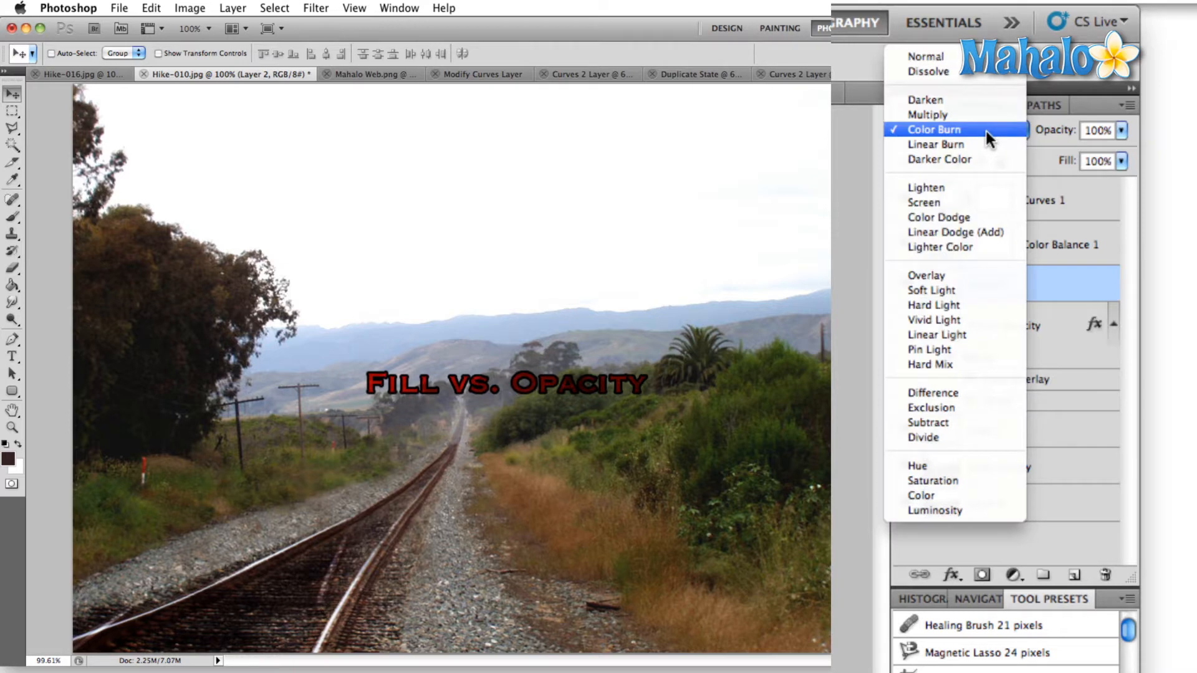
{"action": "left_click", "coordinate": [932, 275]}
{"action": "left_click", "coordinate": [960, 129]}
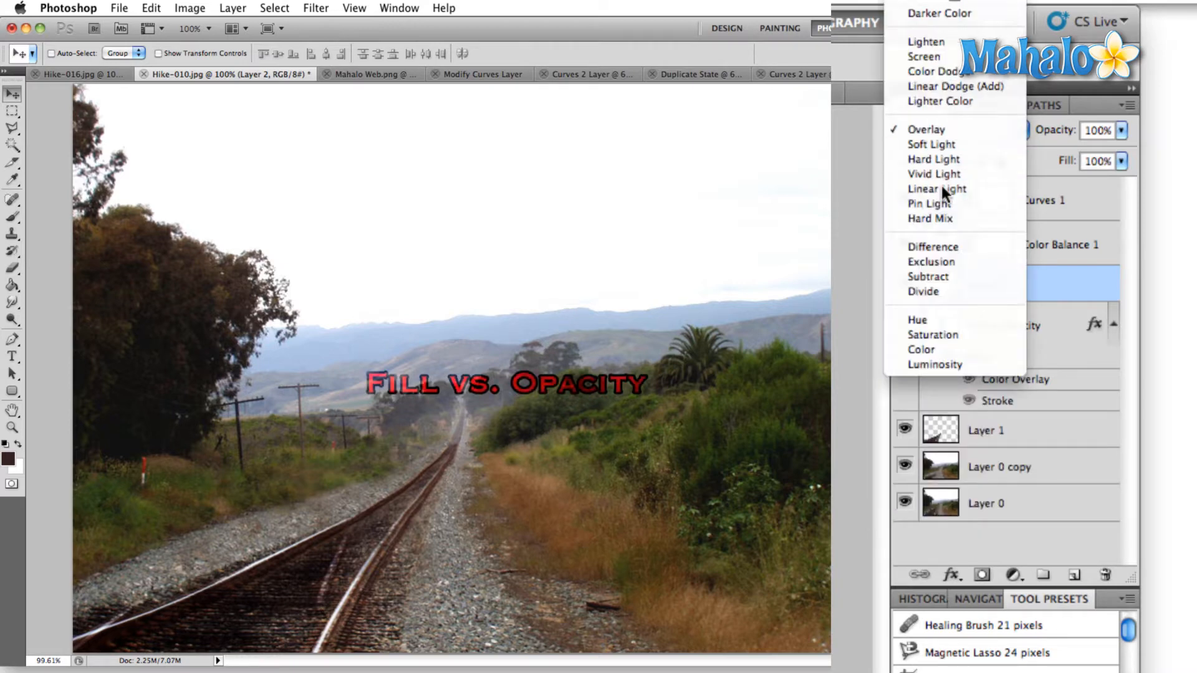
{"action": "left_click", "coordinate": [941, 185]}
{"action": "left_click", "coordinate": [949, 136]}
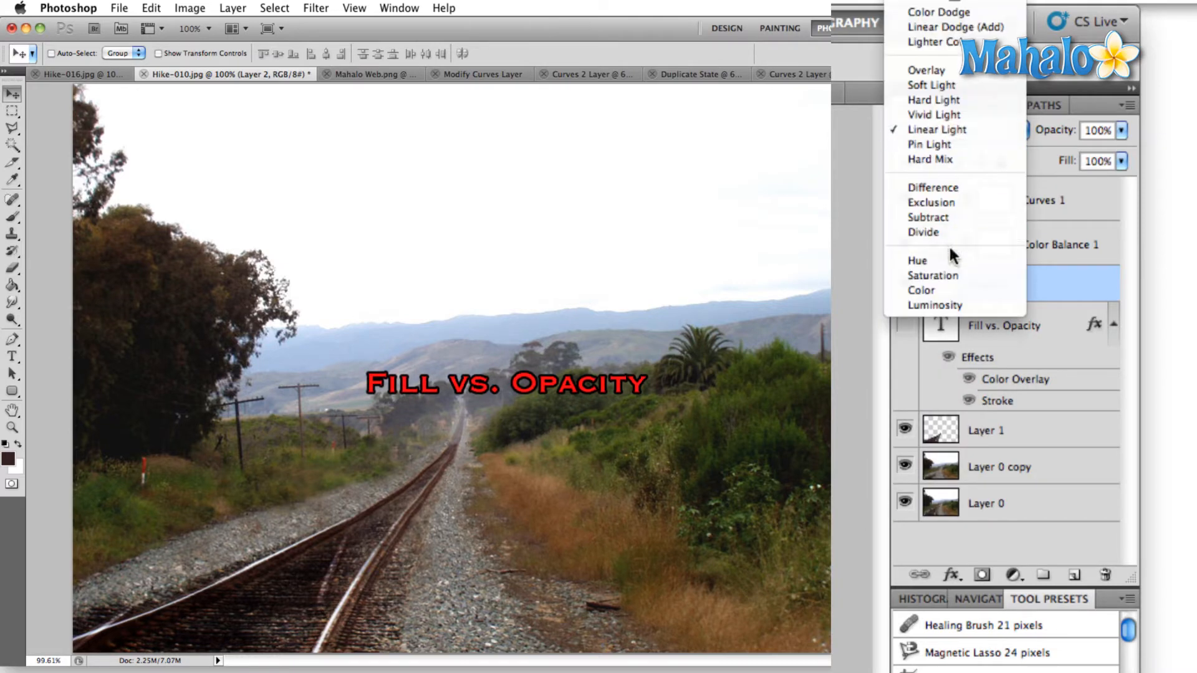
{"action": "left_click", "coordinate": [947, 200]}
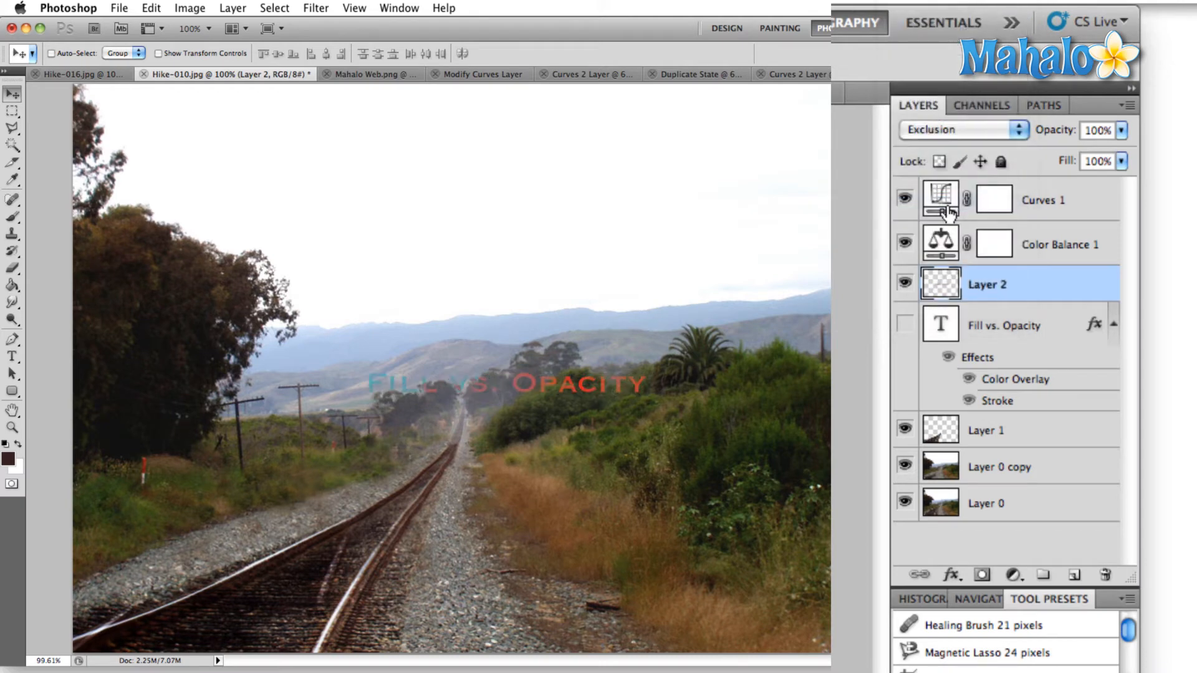
{"action": "left_click", "coordinate": [957, 131]}
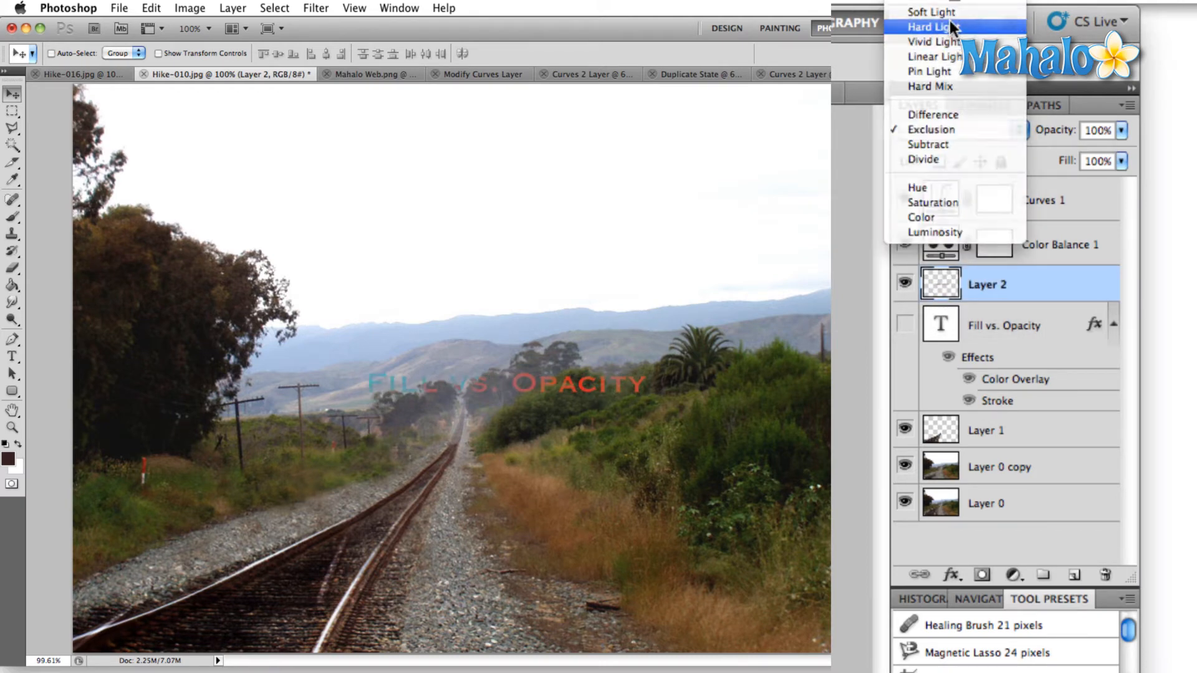
{"action": "left_click", "coordinate": [949, 26]}
Set Layer 2's blend mode to Normal and move its text back up into the white sky.
{"action": "left_click", "coordinate": [969, 133]}
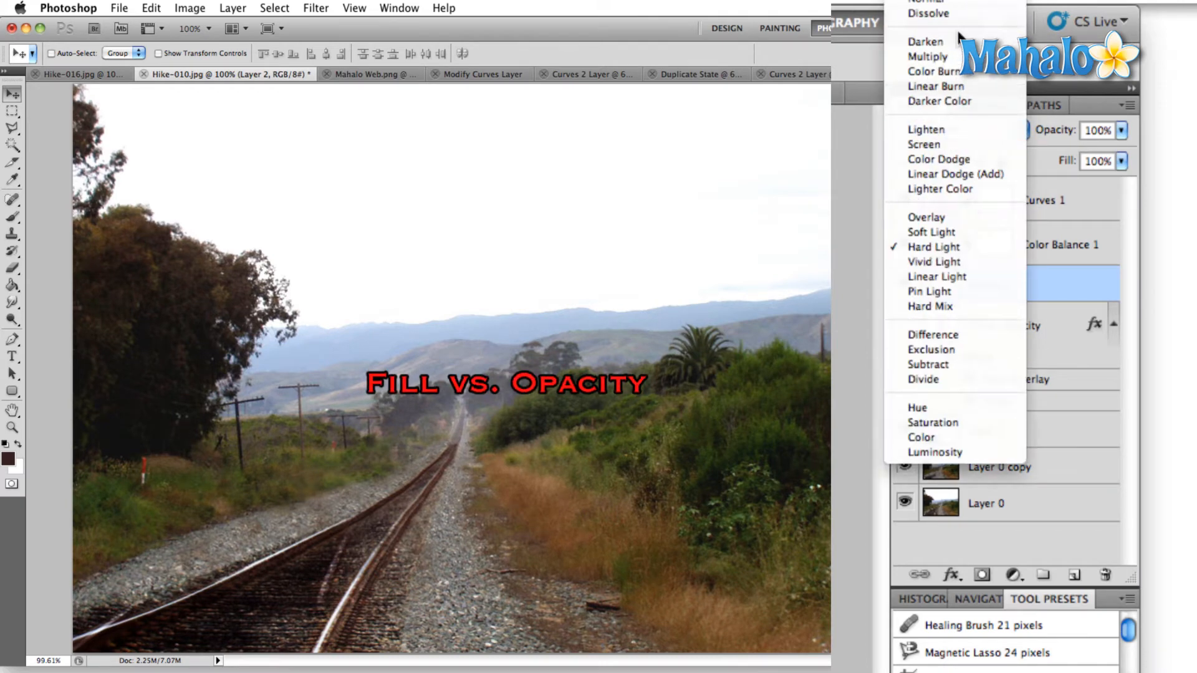
{"action": "left_click", "coordinate": [947, 5]}
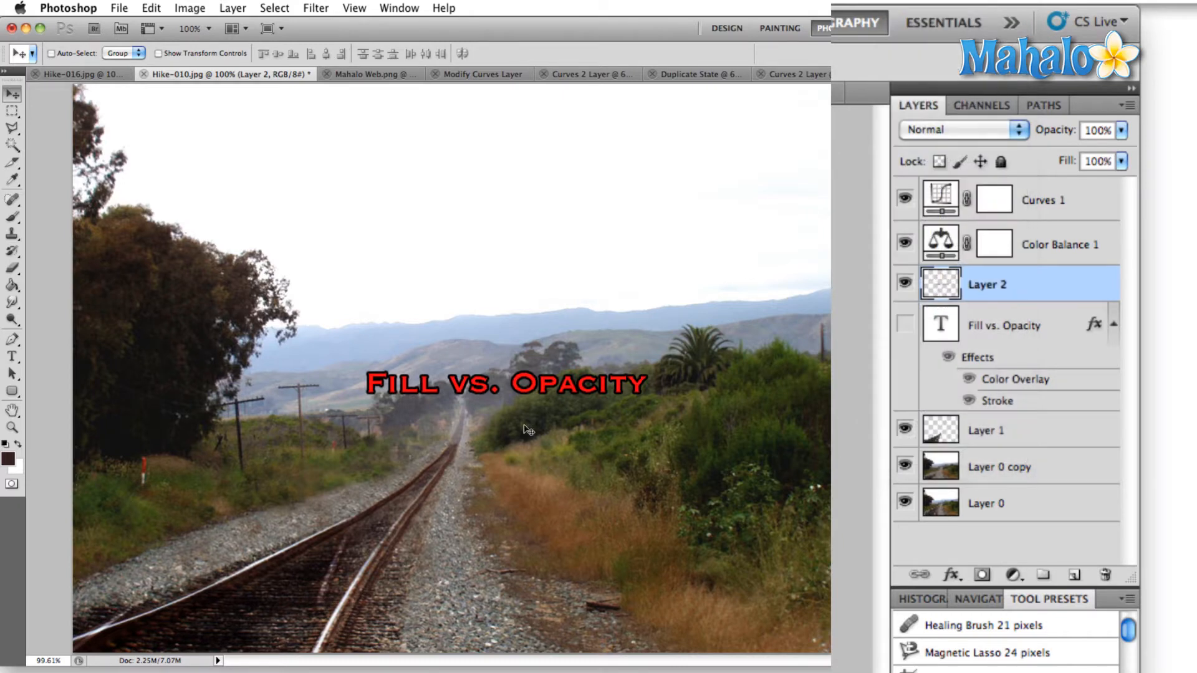
{"action": "left_click_drag", "start_coordinate": [539, 377], "coordinate": [521, 179]}
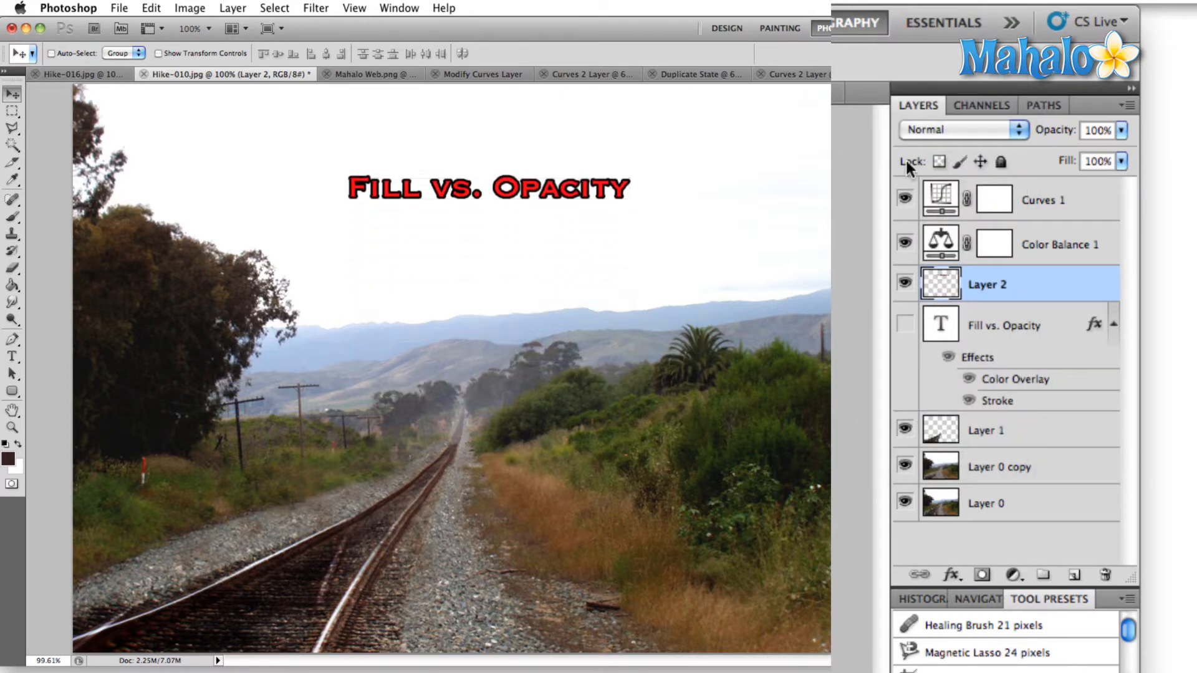
Toggle Layer 2's position lock on and off, and lock all of the layer's attributes.
{"action": "left_click", "coordinate": [984, 163]}
{"action": "left_click", "coordinate": [983, 163]}
{"action": "left_click", "coordinate": [1001, 162]}
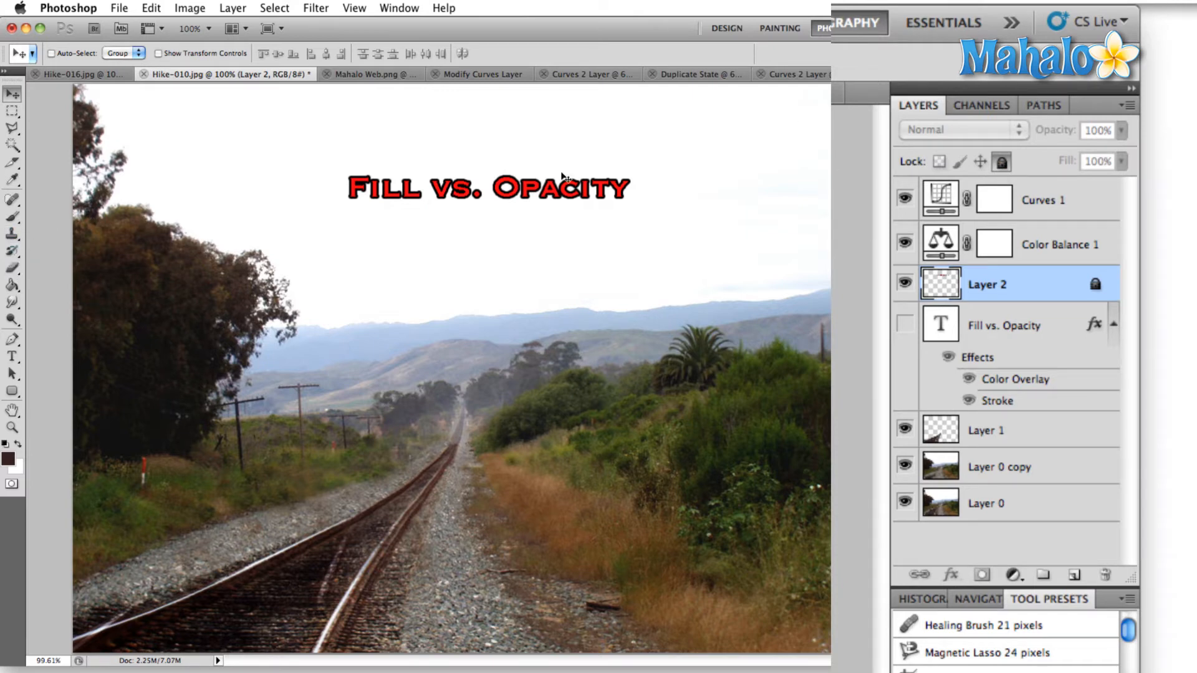
Try to erase part of the red text on the locked Layer 2 with the Eraser tool.
{"action": "left_click", "coordinate": [12, 268]}
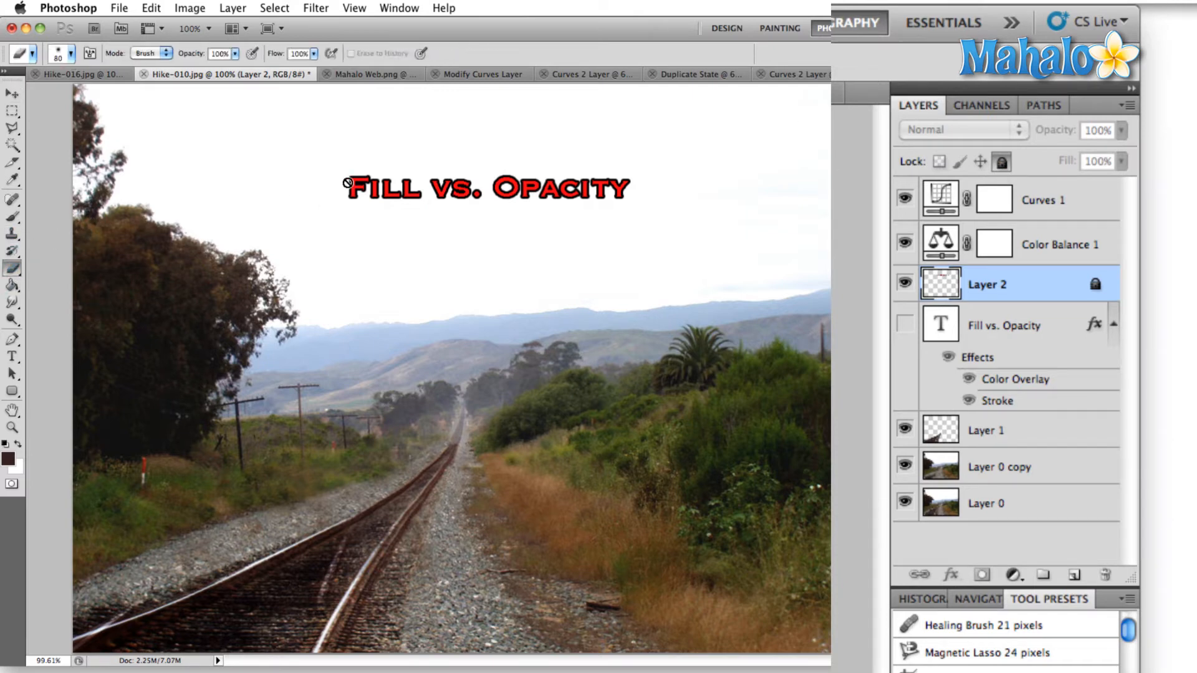
{"action": "left_click", "coordinate": [357, 176]}
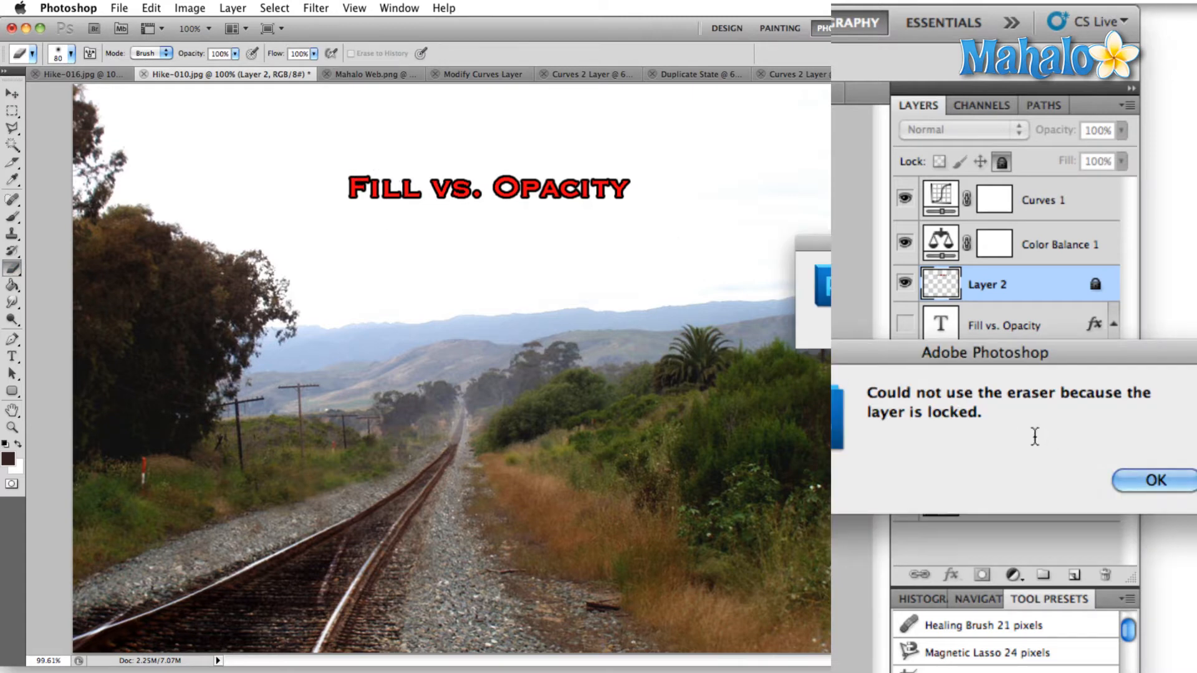
{"action": "left_click", "coordinate": [1157, 481]}
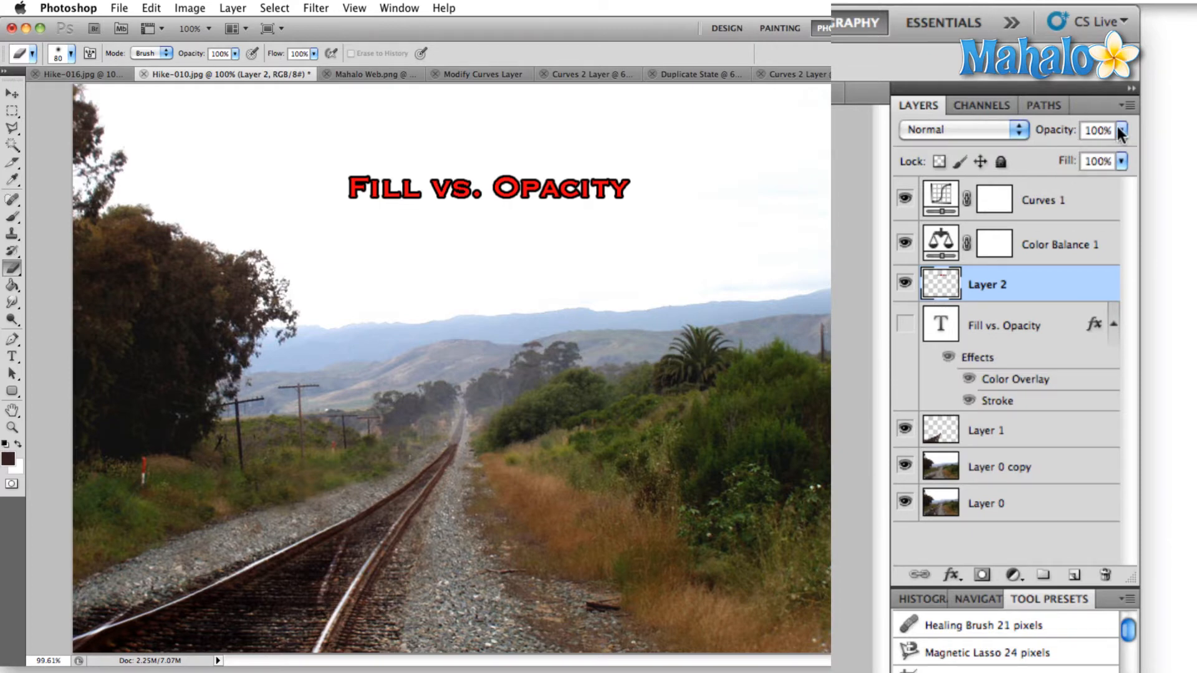
Hide Layer 2, and show and select the Fill vs. Opacity text layer.
{"action": "left_click", "coordinate": [905, 285]}
{"action": "left_click", "coordinate": [905, 323]}
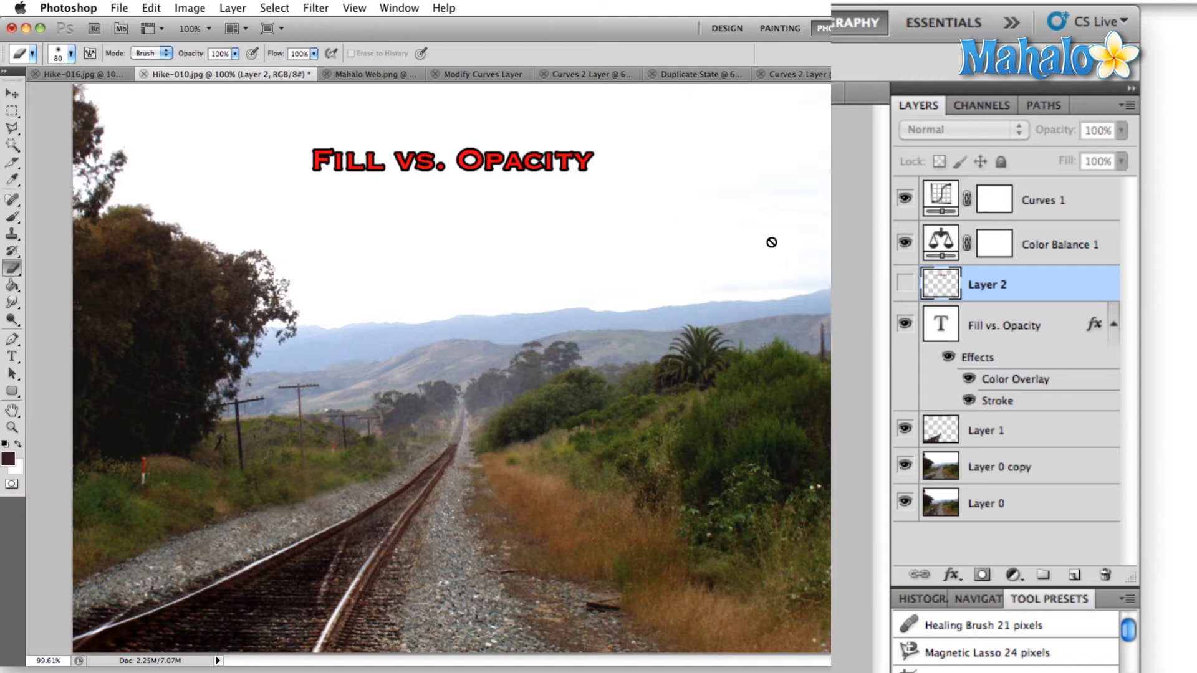
{"action": "left_click", "coordinate": [1002, 342]}
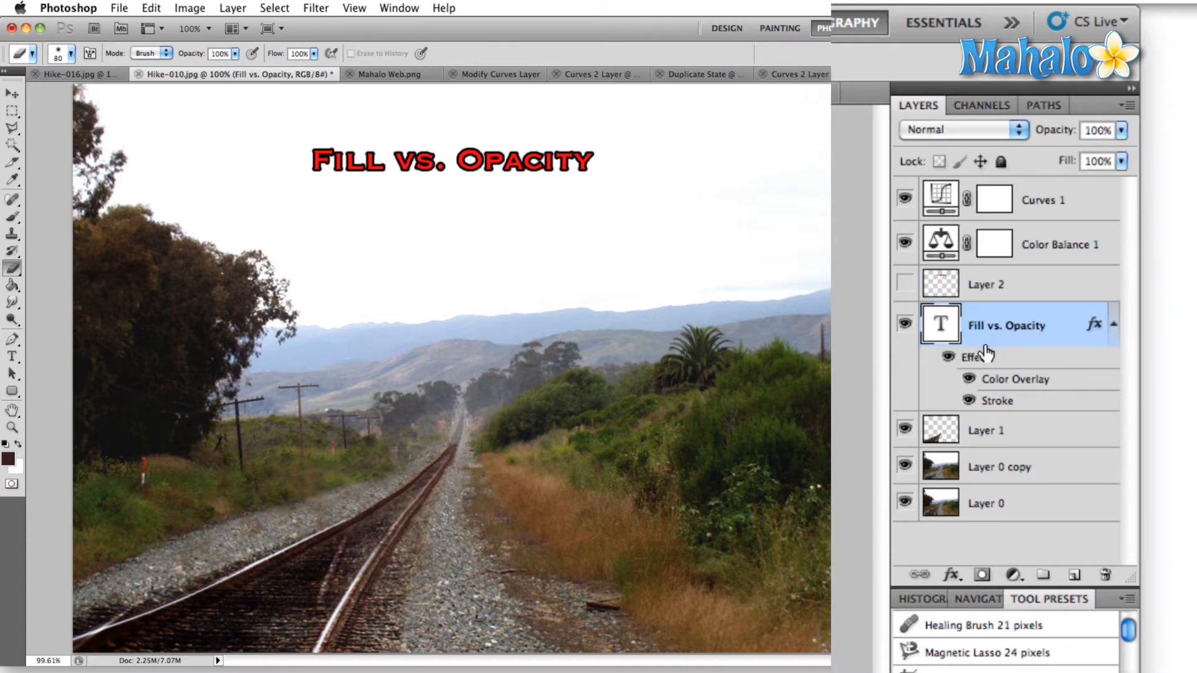
Hide the text layer's Stroke and Color Overlay effects and show both again.
{"action": "left_click", "coordinate": [971, 402]}
{"action": "left_click", "coordinate": [969, 379]}
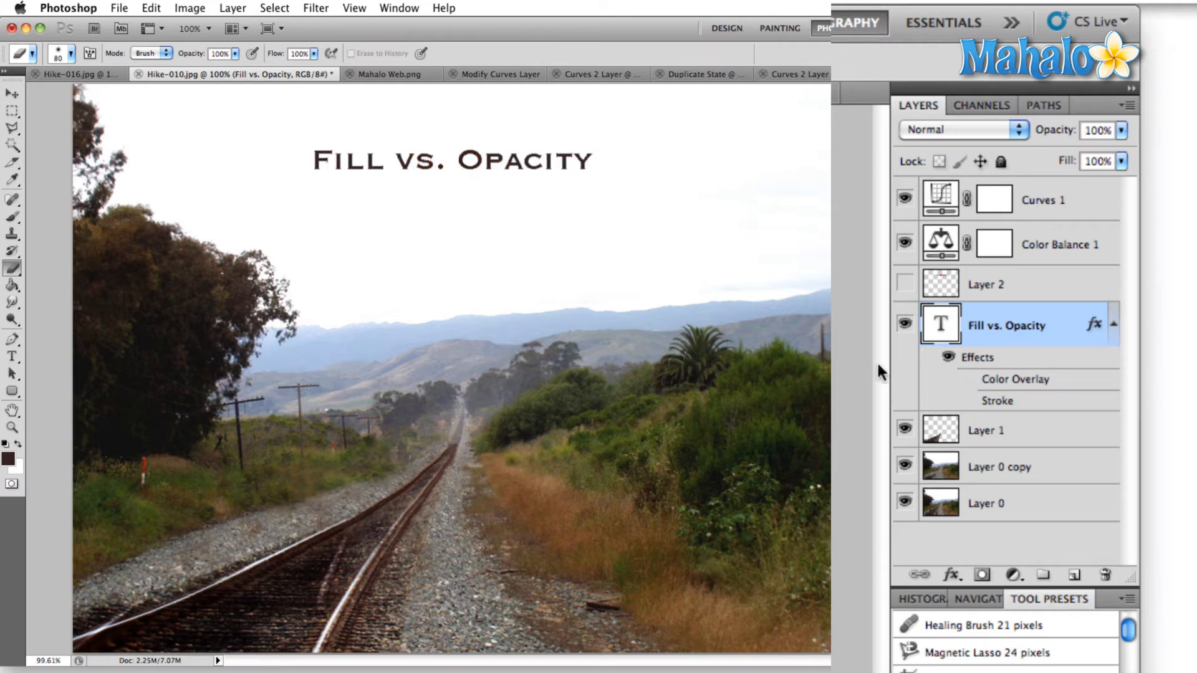
{"action": "left_click", "coordinate": [970, 380]}
{"action": "left_click", "coordinate": [969, 401]}
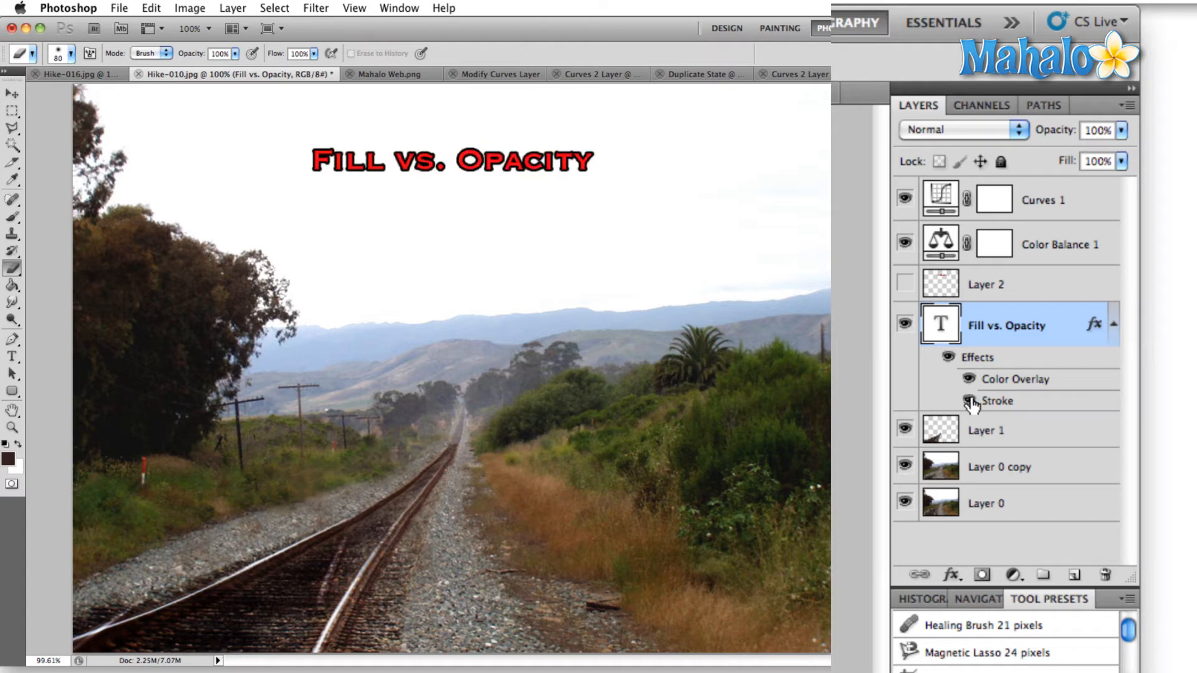
Lower the Fill vs. Opacity text layer's fill to 0% and restore it to 100%.
{"action": "left_click", "coordinate": [1121, 162]}
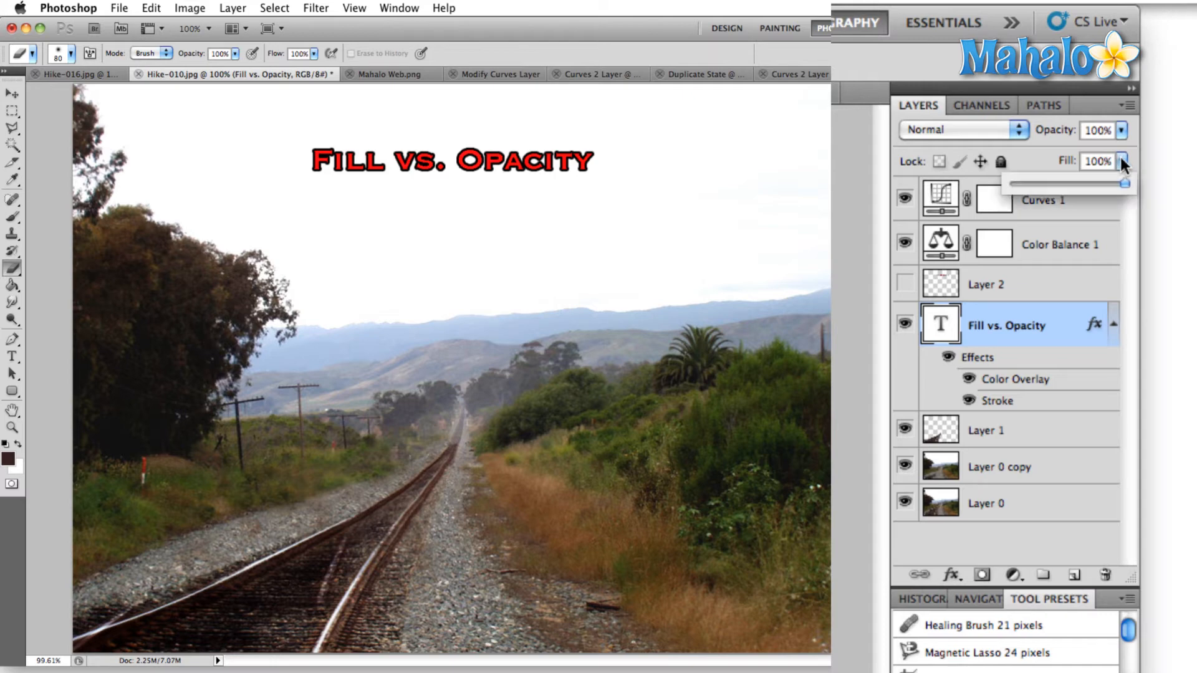
{"action": "left_click_drag", "start_coordinate": [1123, 180], "coordinate": [1011, 183]}
{"action": "left_click", "coordinate": [997, 431]}
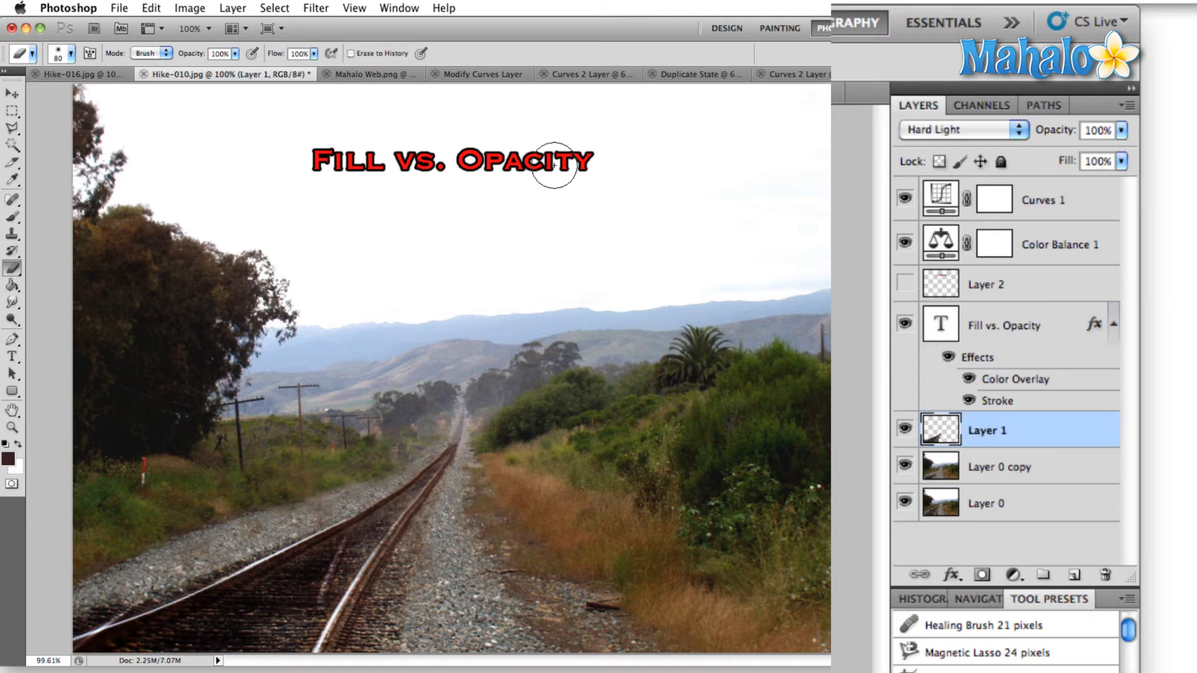
{"action": "left_click", "coordinate": [1005, 325]}
{"action": "left_click", "coordinate": [1120, 161]}
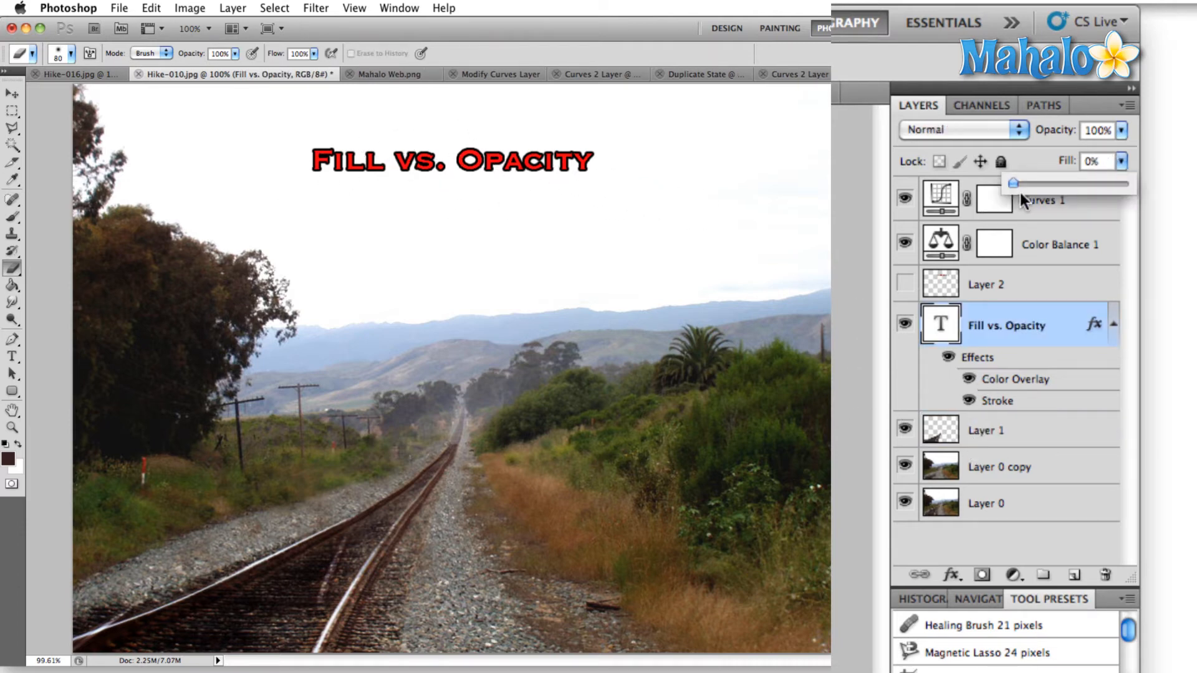
{"action": "left_click_drag", "start_coordinate": [1016, 186], "coordinate": [1125, 185]}
Try adjusting the Fill vs. Opacity text layer's opacity and leave it at 100%.
{"action": "left_click", "coordinate": [1122, 131]}
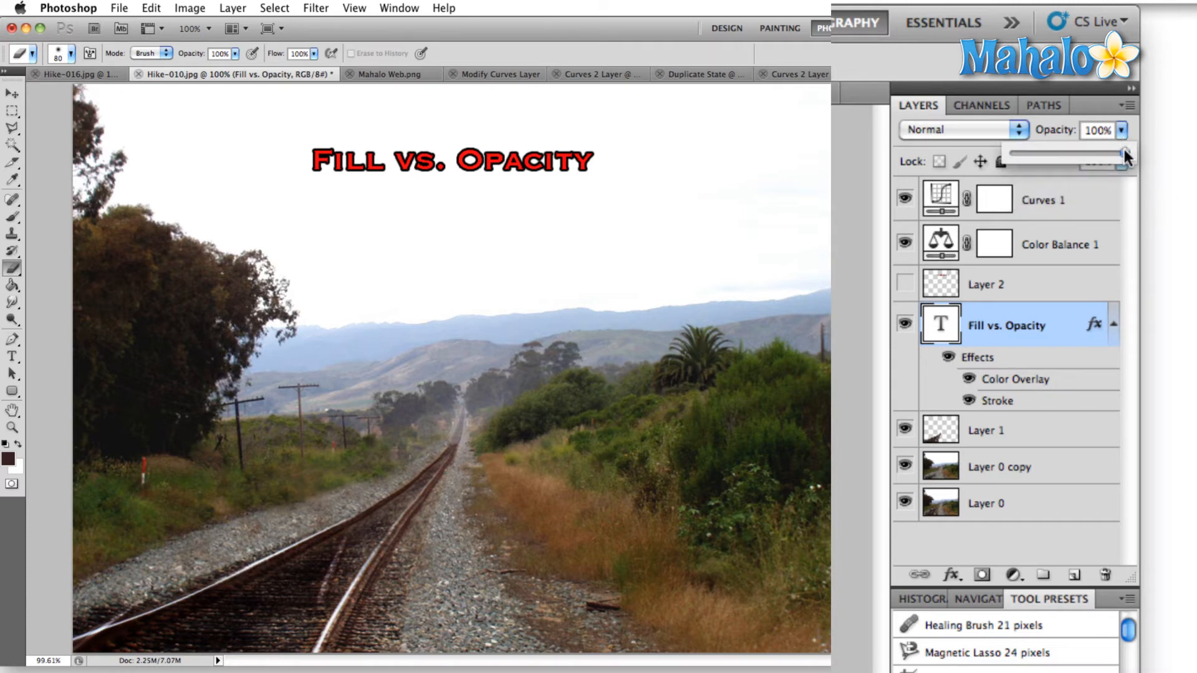
{"action": "left_click_drag", "start_coordinate": [1124, 150], "coordinate": [1154, 149]}
{"action": "left_click", "coordinate": [1099, 107]}
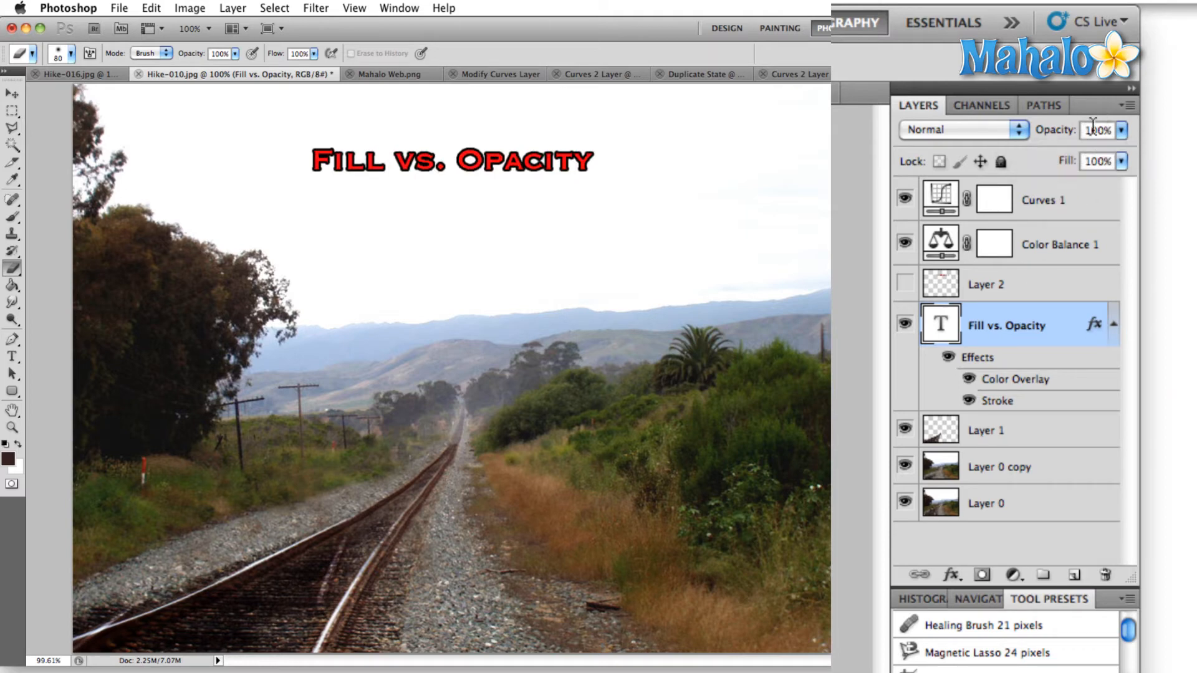
Hide the text layer's Color Overlay effect and set its fill to 0%, keeping the Stroke effect on.
{"action": "left_click", "coordinate": [969, 381]}
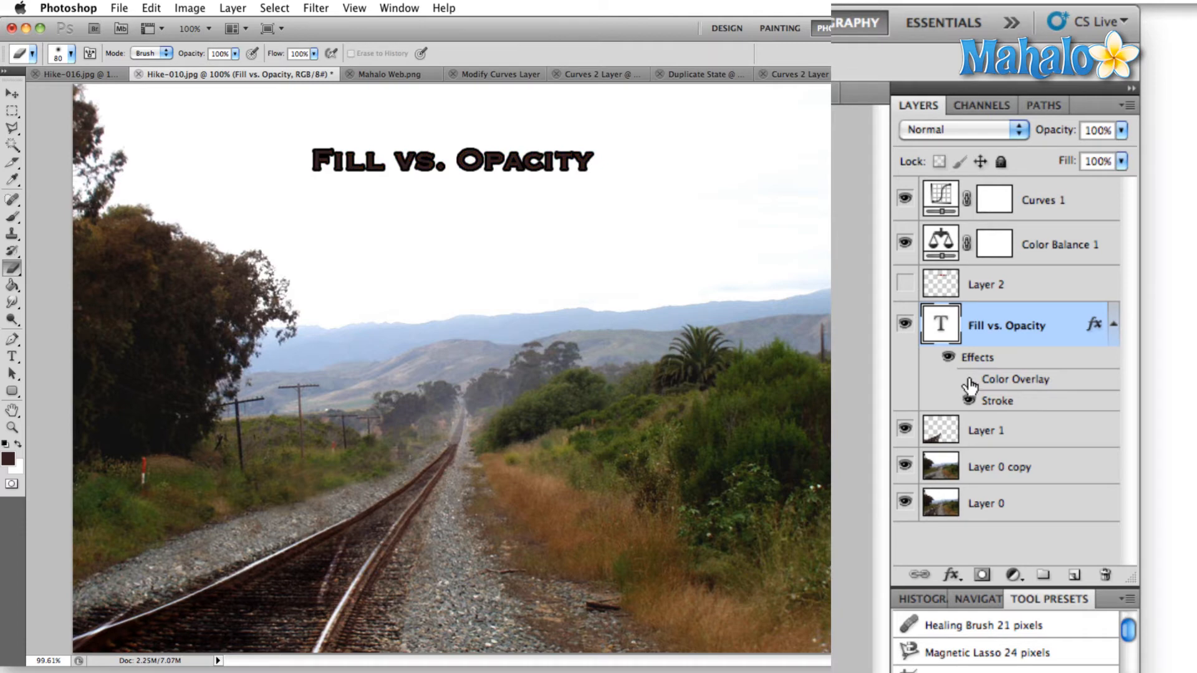
{"action": "left_click", "coordinate": [1121, 163]}
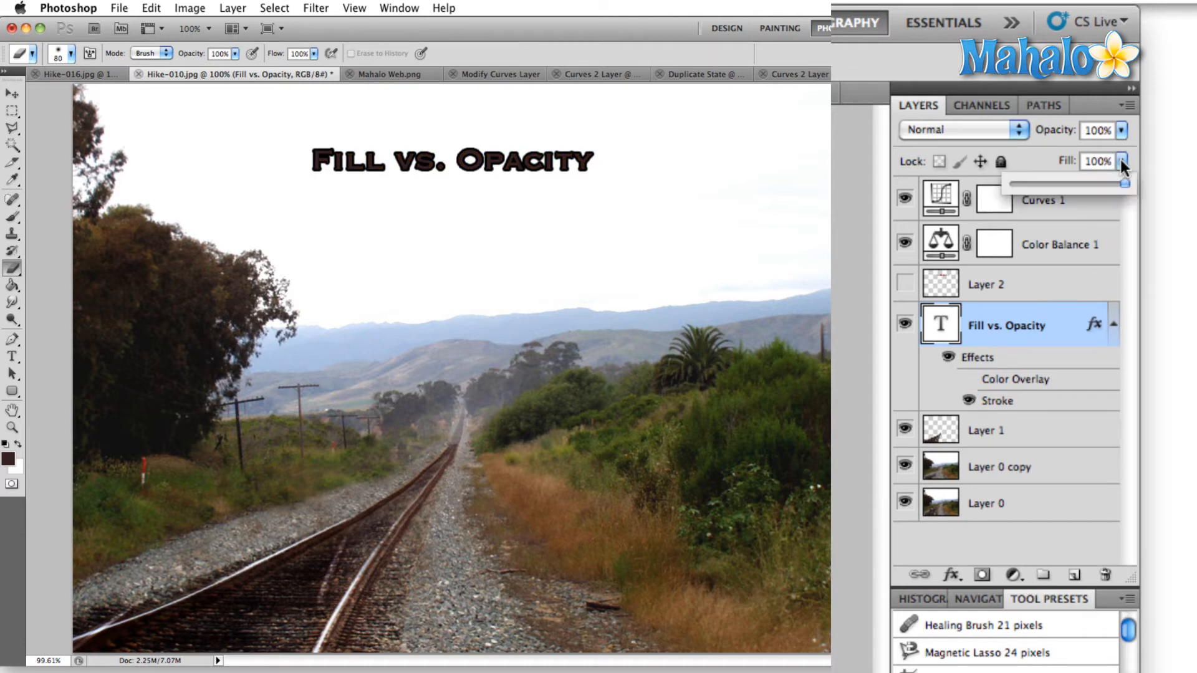
{"action": "left_click_drag", "start_coordinate": [1125, 183], "coordinate": [1011, 185]}
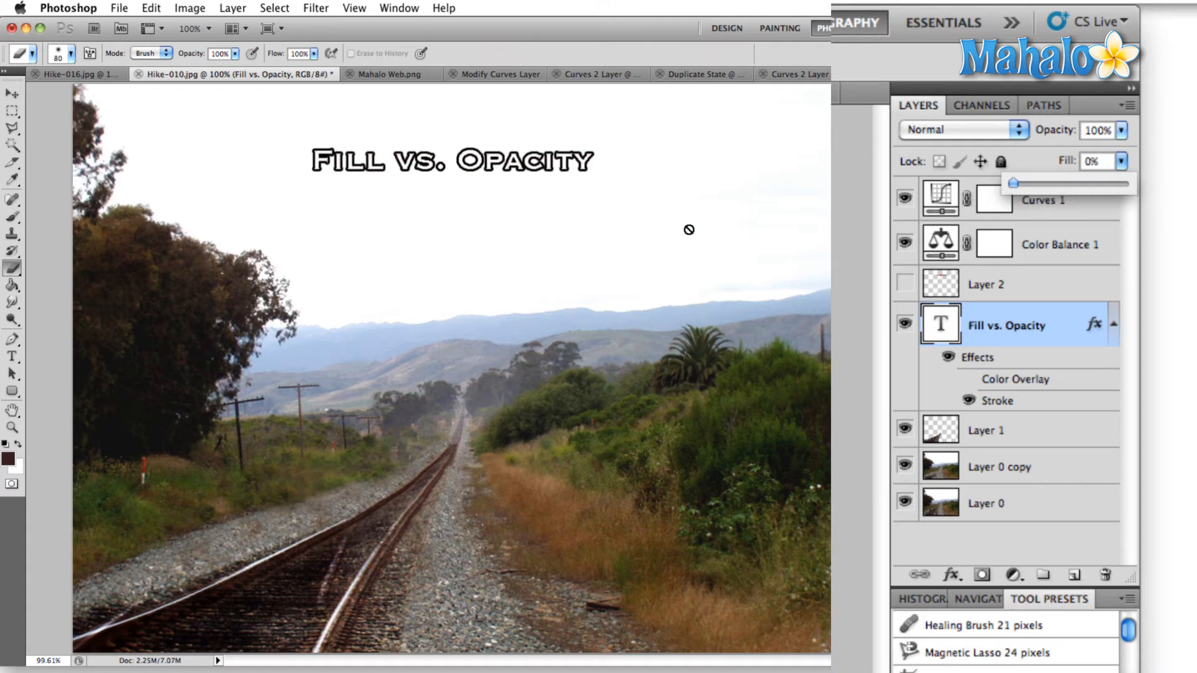
{"action": "left_click", "coordinate": [1022, 403]}
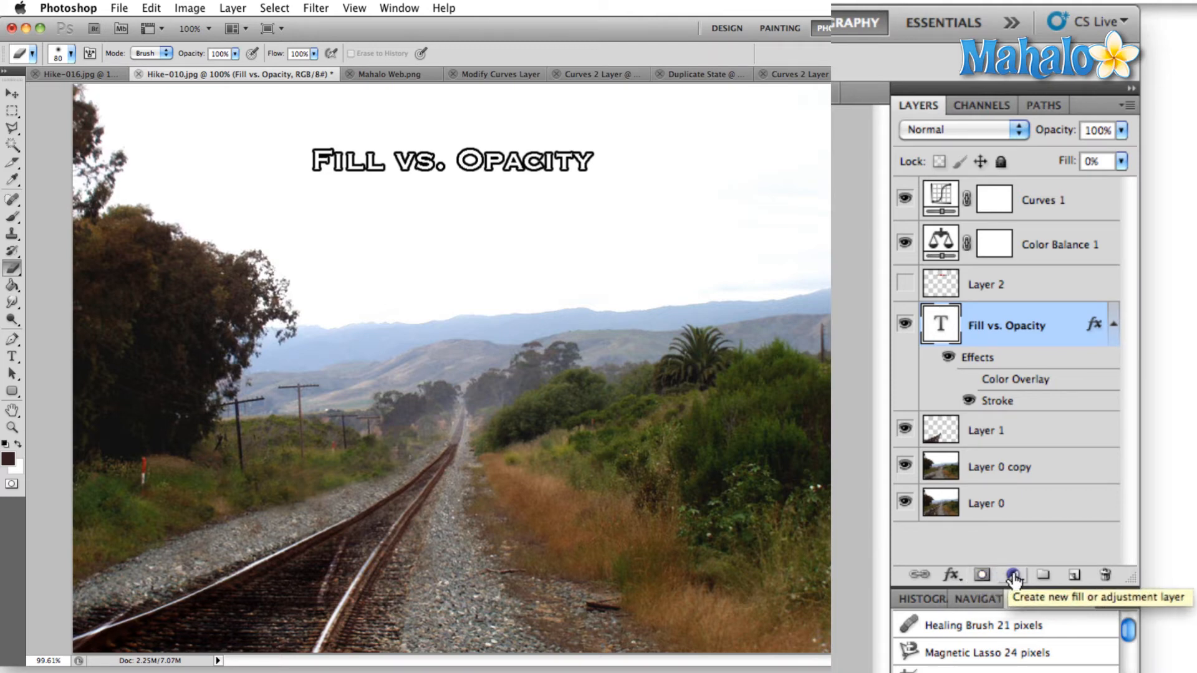
Create a new layer group and move the Fill vs. Opacity text layer and Layer 1 into it.
{"action": "left_click", "coordinate": [1040, 580]}
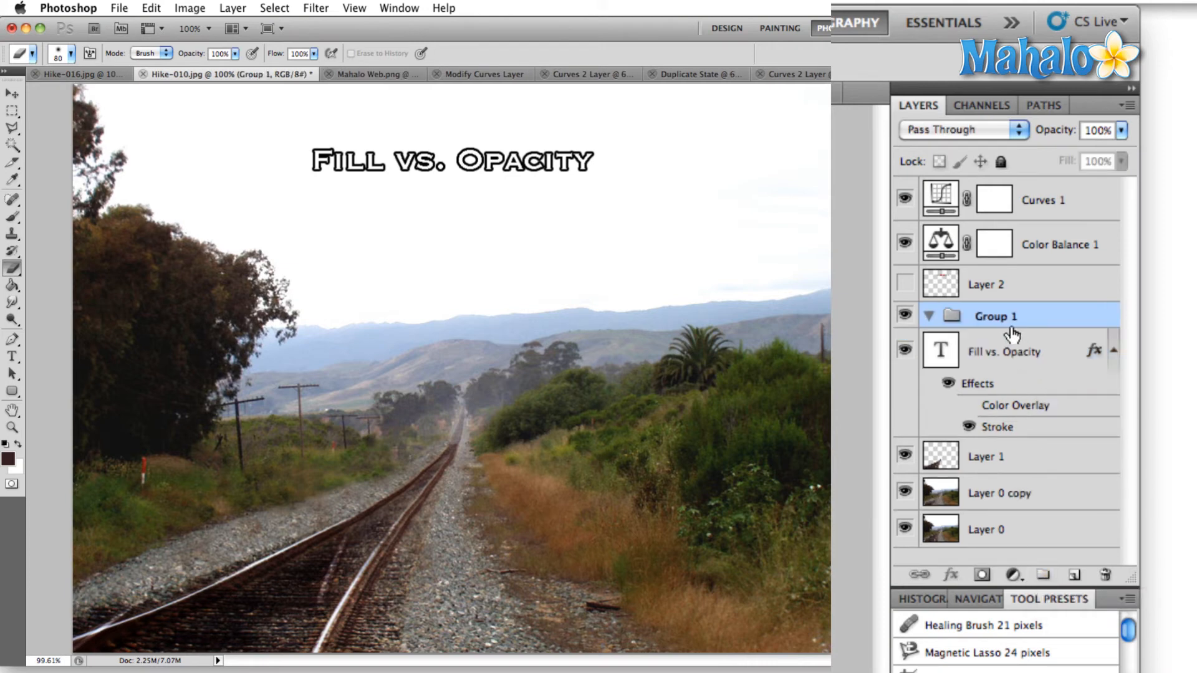
{"action": "left_click", "coordinate": [987, 353]}
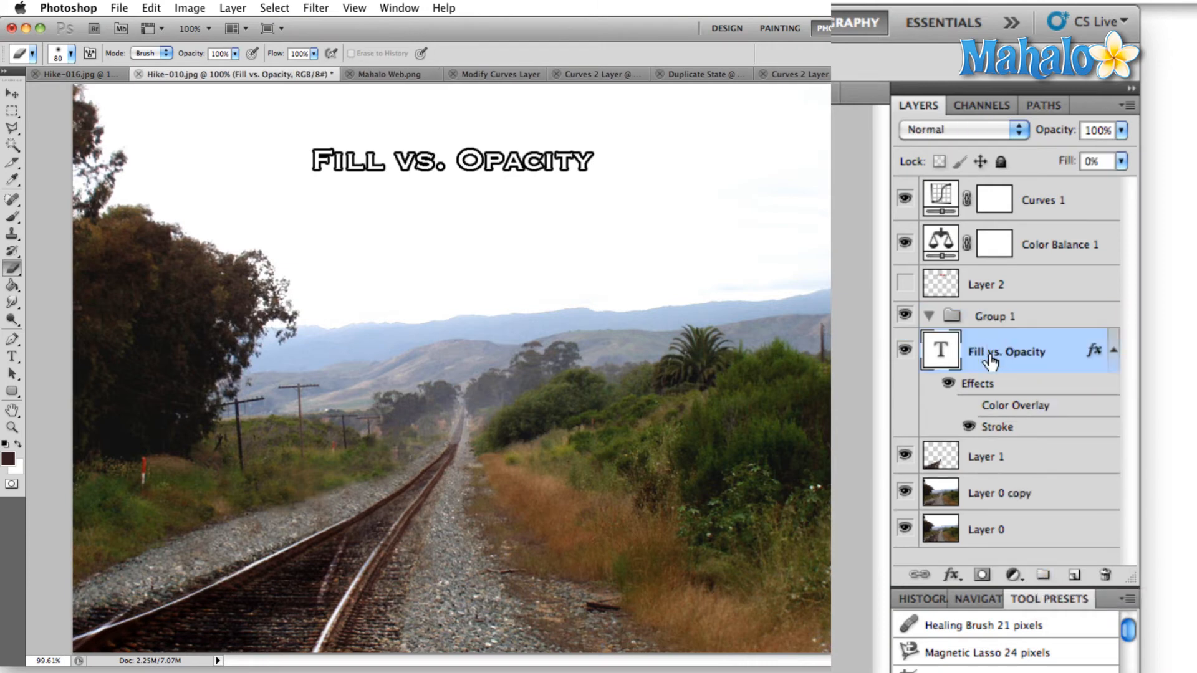
{"action": "left_click", "coordinate": [984, 469], "text": "shift"}
{"action": "left_click_drag", "start_coordinate": [983, 469], "coordinate": [998, 324]}
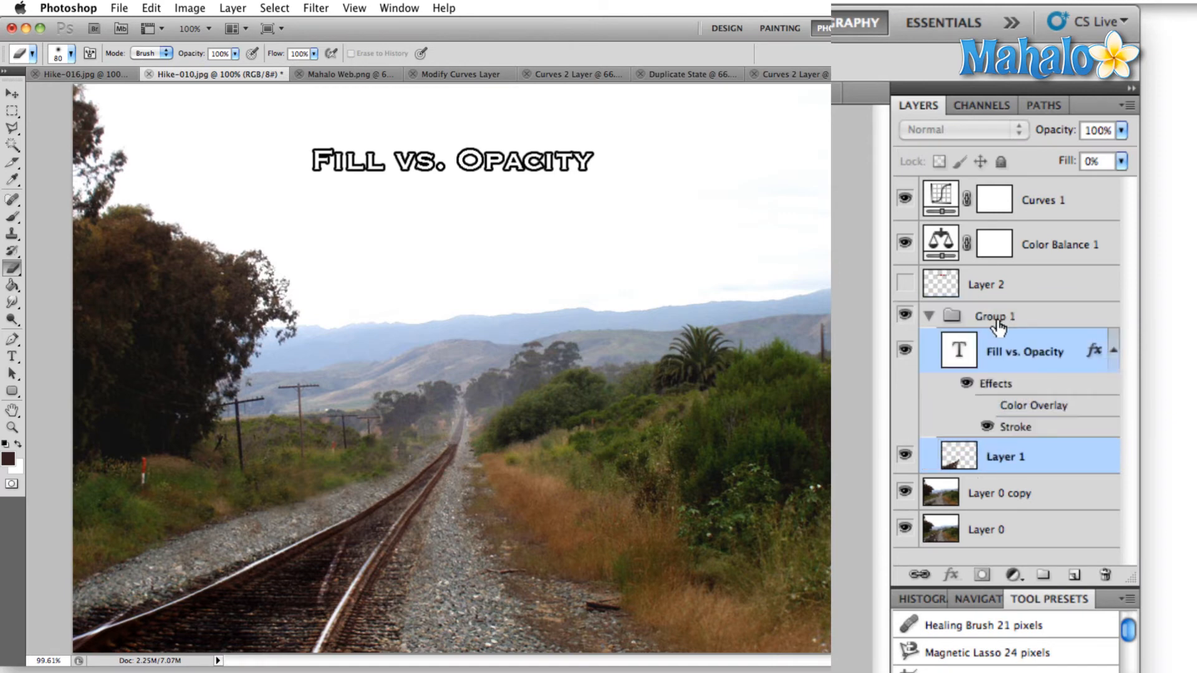
Collapse Group 1 and toggle its visibility off and on several times, leaving it shown.
{"action": "left_click", "coordinate": [931, 318]}
{"action": "left_click", "coordinate": [906, 317]}
{"action": "left_click", "coordinate": [905, 317]}
{"action": "left_click", "coordinate": [905, 316]}
{"action": "double_click", "coordinate": [906, 316]}
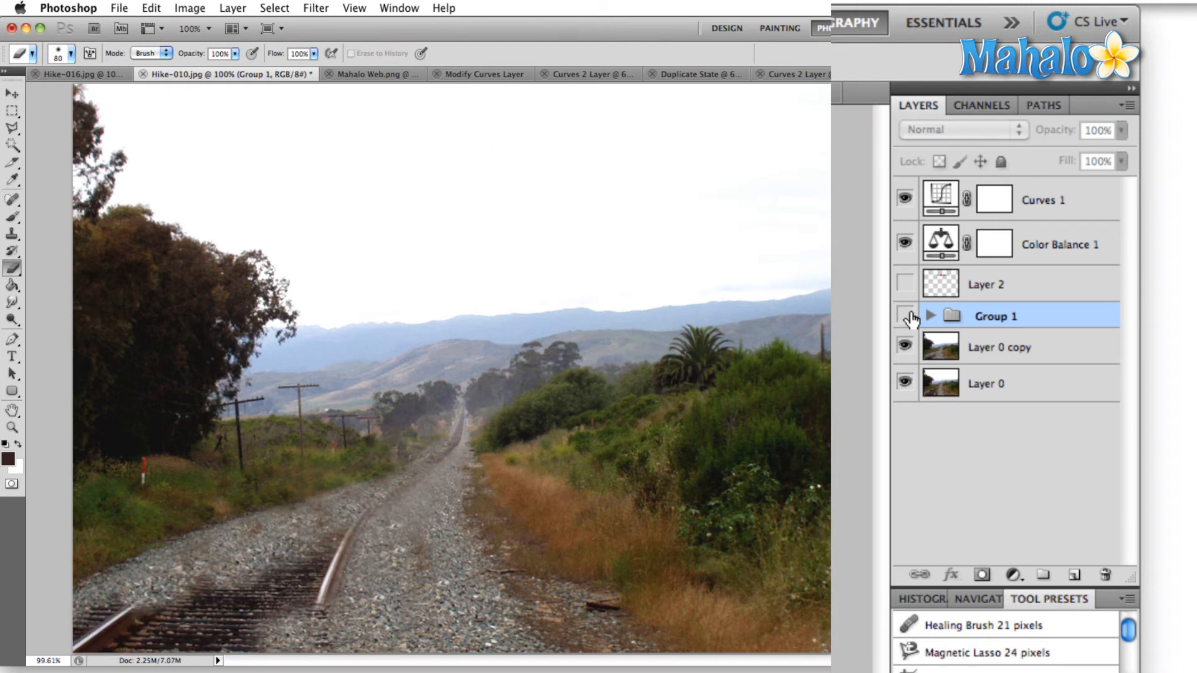
{"action": "left_click", "coordinate": [910, 316]}
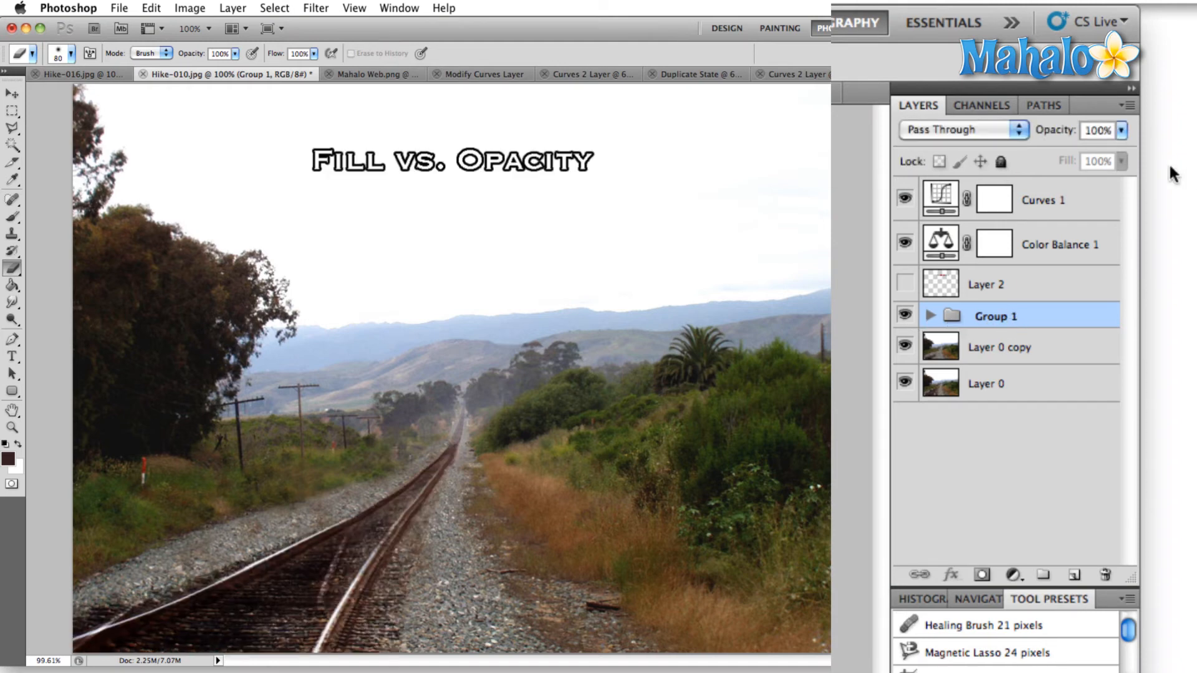
Try adjusting the opacity of Group 1 as a whole and return it to 100%.
{"action": "left_click", "coordinate": [1121, 130]}
{"action": "left_click_drag", "start_coordinate": [1100, 149], "coordinate": [1129, 165]}
Move Group 1 above Color Balance 1, check its contents, and move it back below Layer 2.
{"action": "left_click_drag", "start_coordinate": [983, 321], "coordinate": [977, 217]}
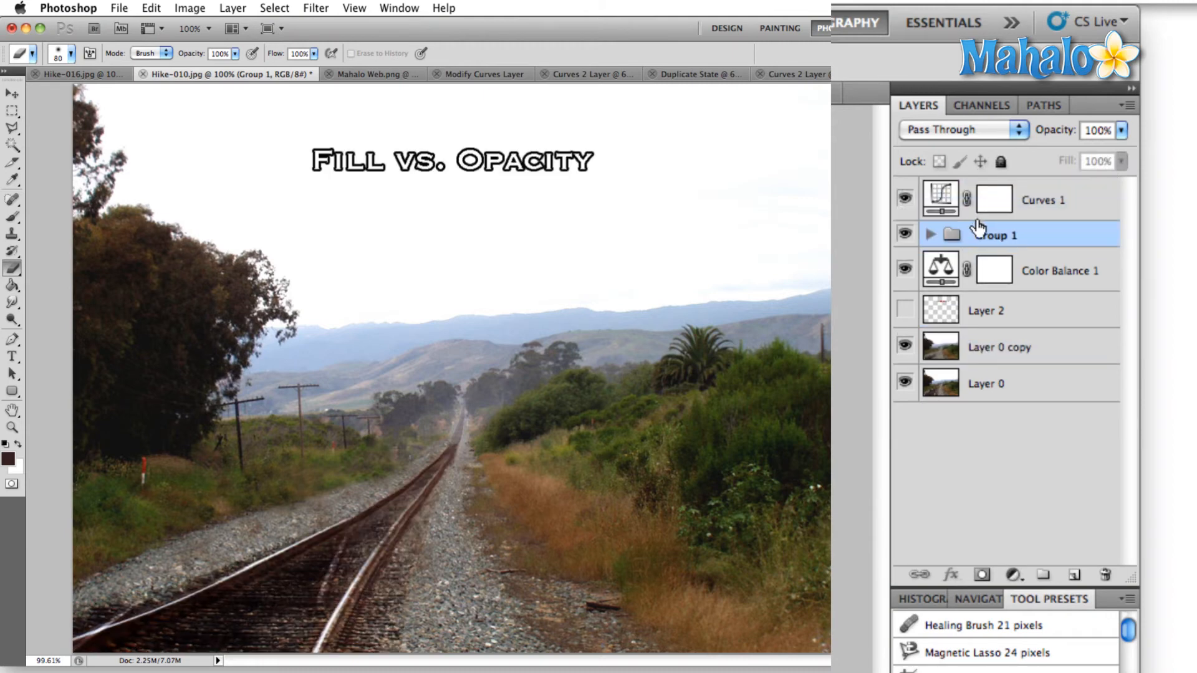
{"action": "left_click", "coordinate": [929, 235]}
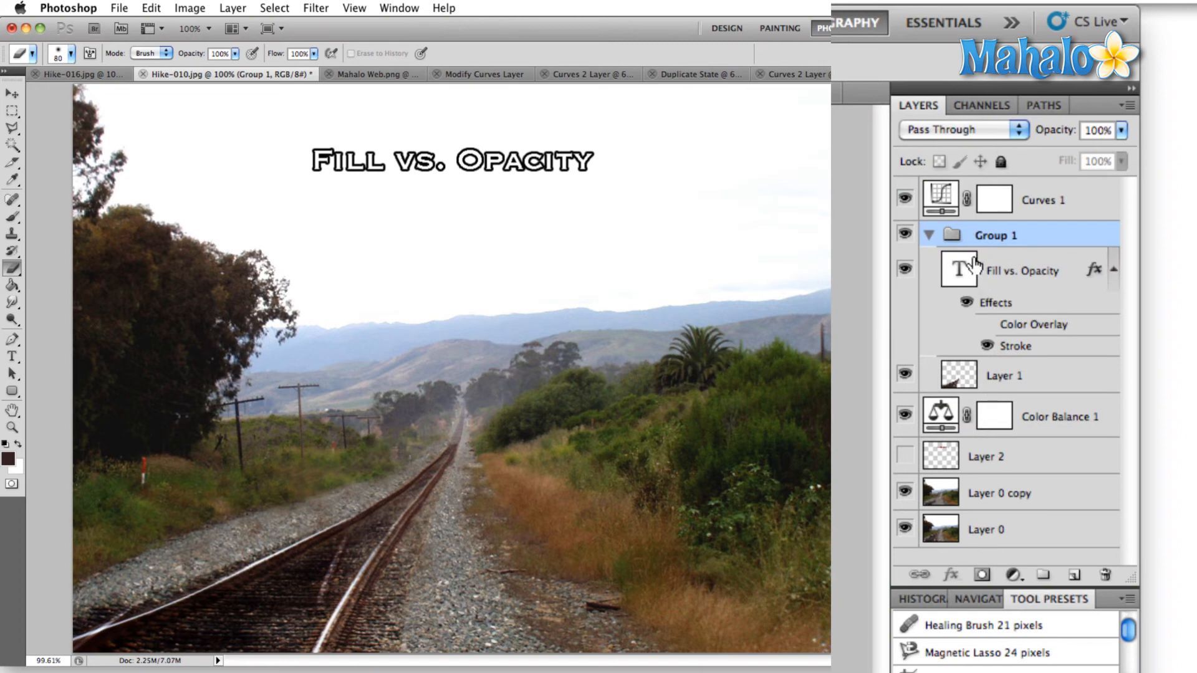
{"action": "left_click", "coordinate": [930, 236]}
{"action": "left_click_drag", "start_coordinate": [960, 236], "coordinate": [988, 317]}
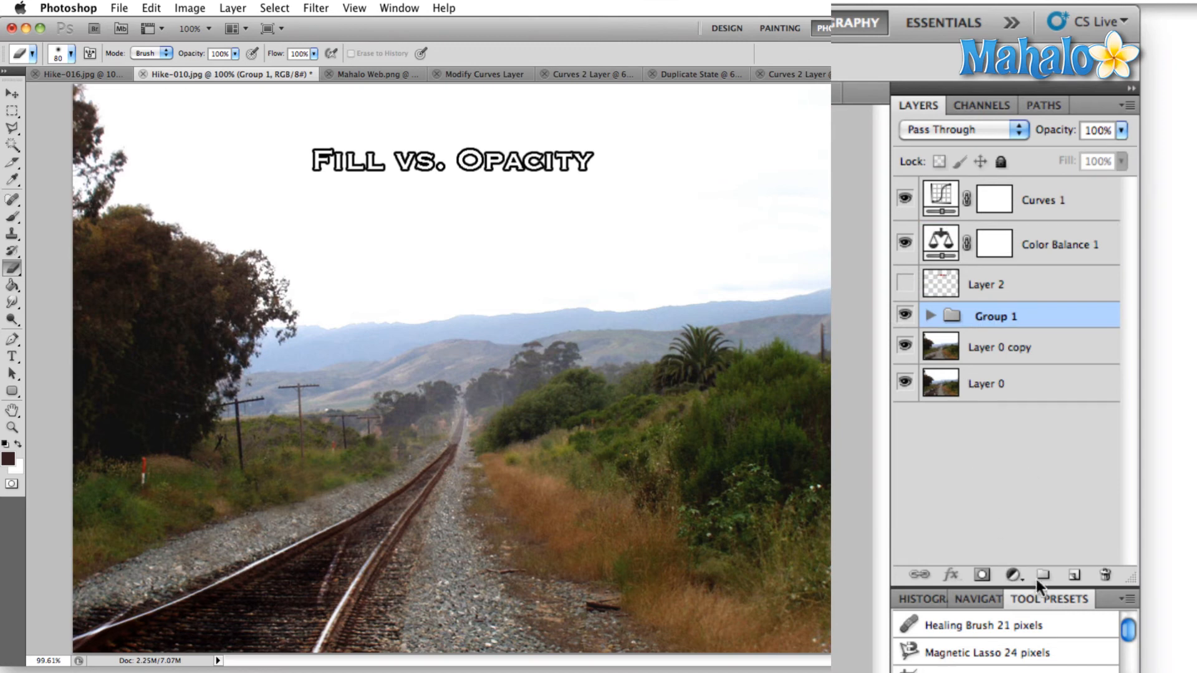
Create a new empty layer directly above Group 1.
{"action": "left_click", "coordinate": [1077, 576]}
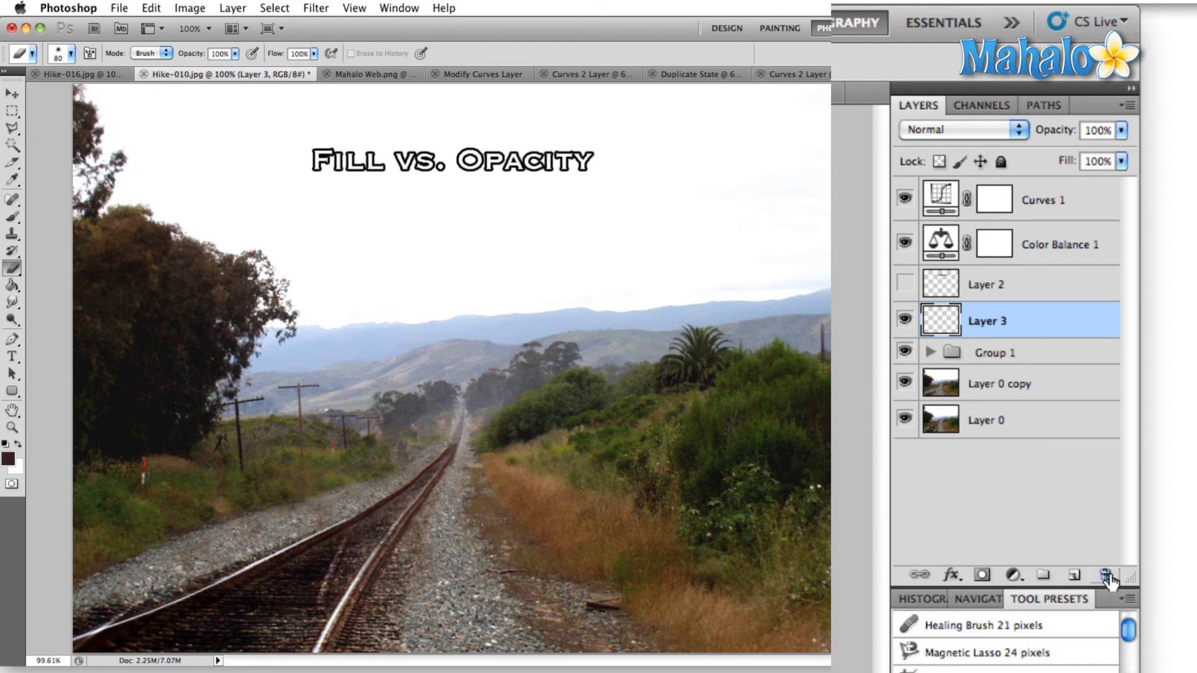
Select Layer 0 copy together with the Color Balance 1 adjustment layer and link the two layers.
{"action": "left_click", "coordinate": [1025, 386]}
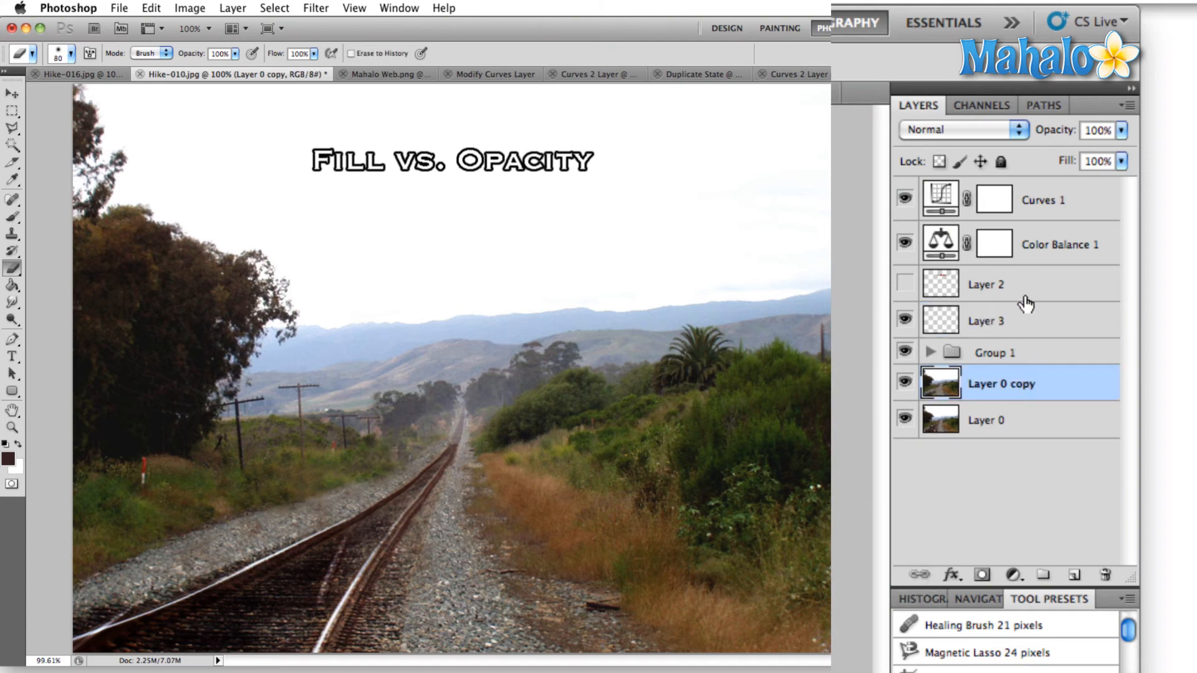
{"action": "left_click", "coordinate": [1036, 242], "text": "super"}
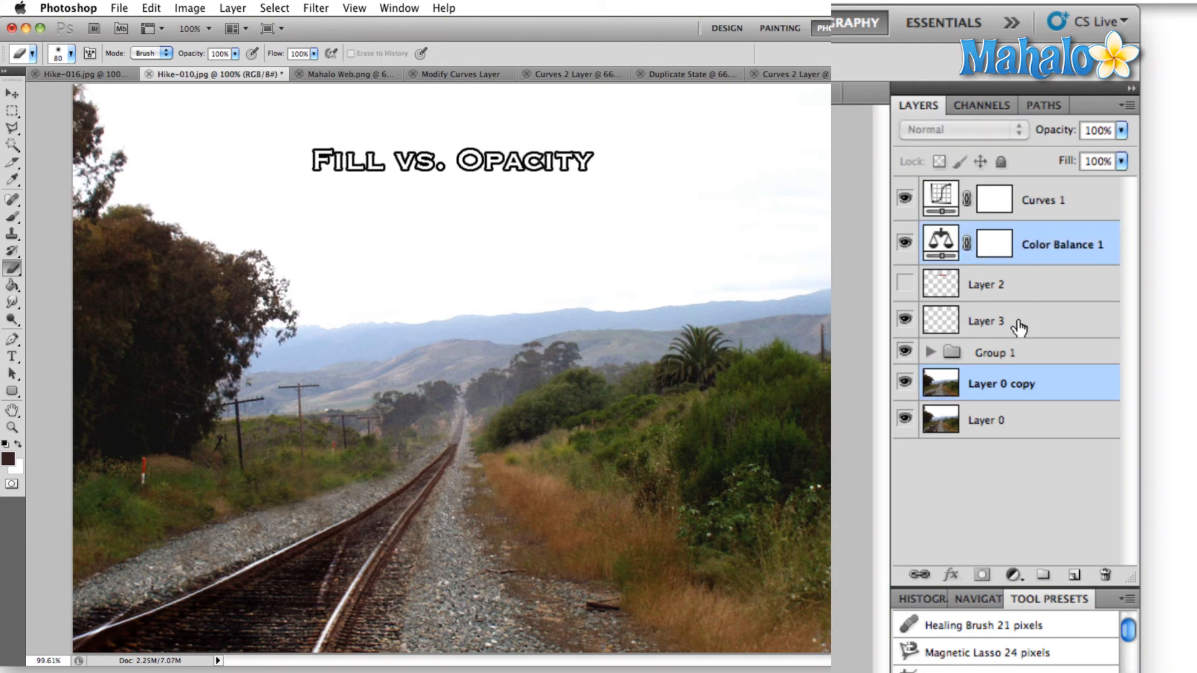
{"action": "left_click", "coordinate": [921, 575]}
Reposition the linked Layer 0 copy and Color Balance 1 with the Move tool, shifting the photo copy down and to the right on the canvas.
{"action": "key", "text": "v"}
{"action": "left_click_drag", "start_coordinate": [521, 156], "coordinate": [574, 196]}
{"action": "left_click_drag", "start_coordinate": [363, 275], "coordinate": [462, 283]}
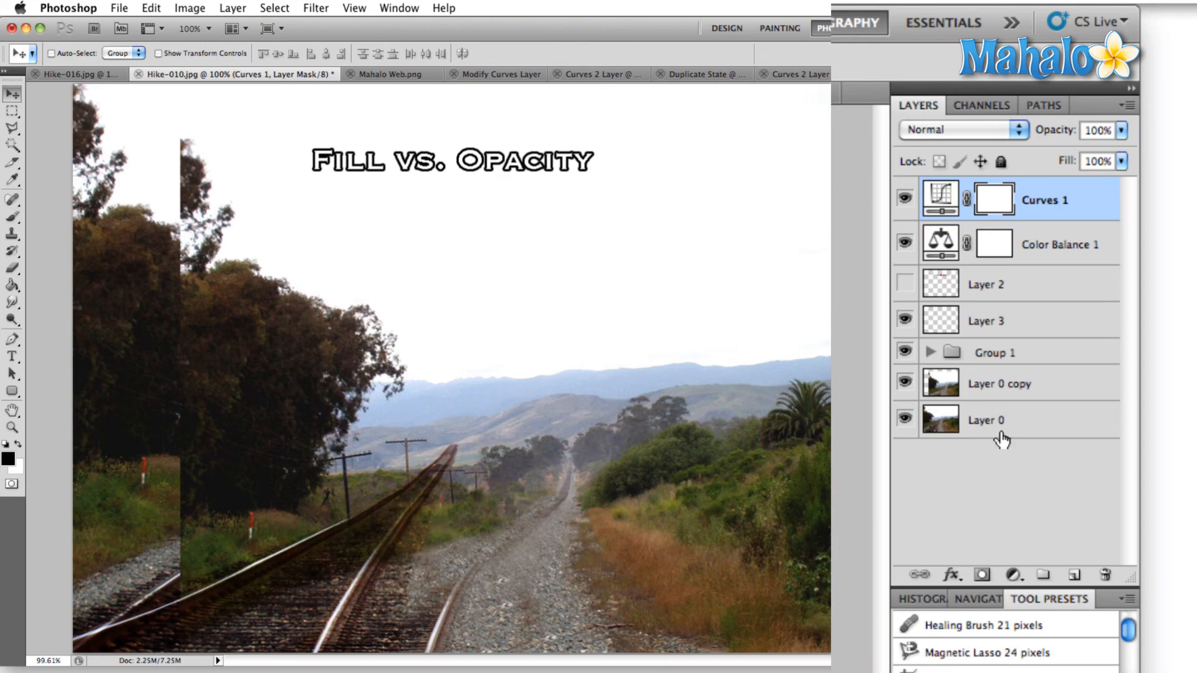
Try stacking Layer 0 above Layer 0 copy, and undo the reordering.
{"action": "left_click_drag", "start_coordinate": [995, 420], "coordinate": [993, 367]}
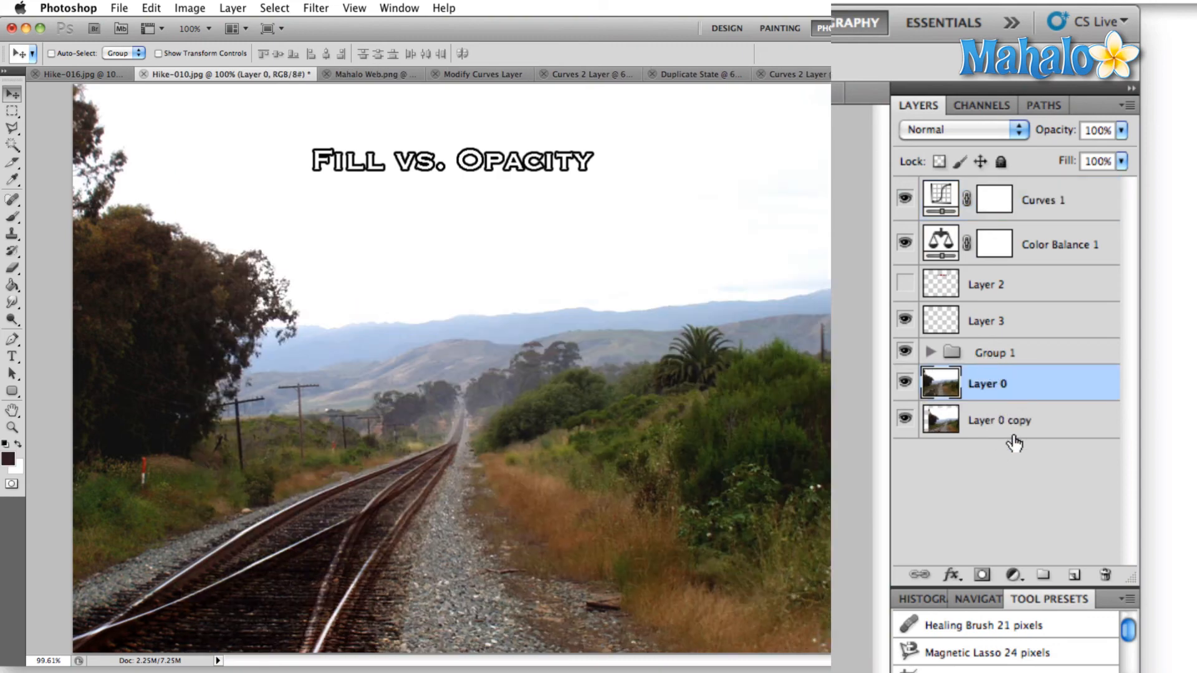
{"action": "key", "text": "ctrl+z"}
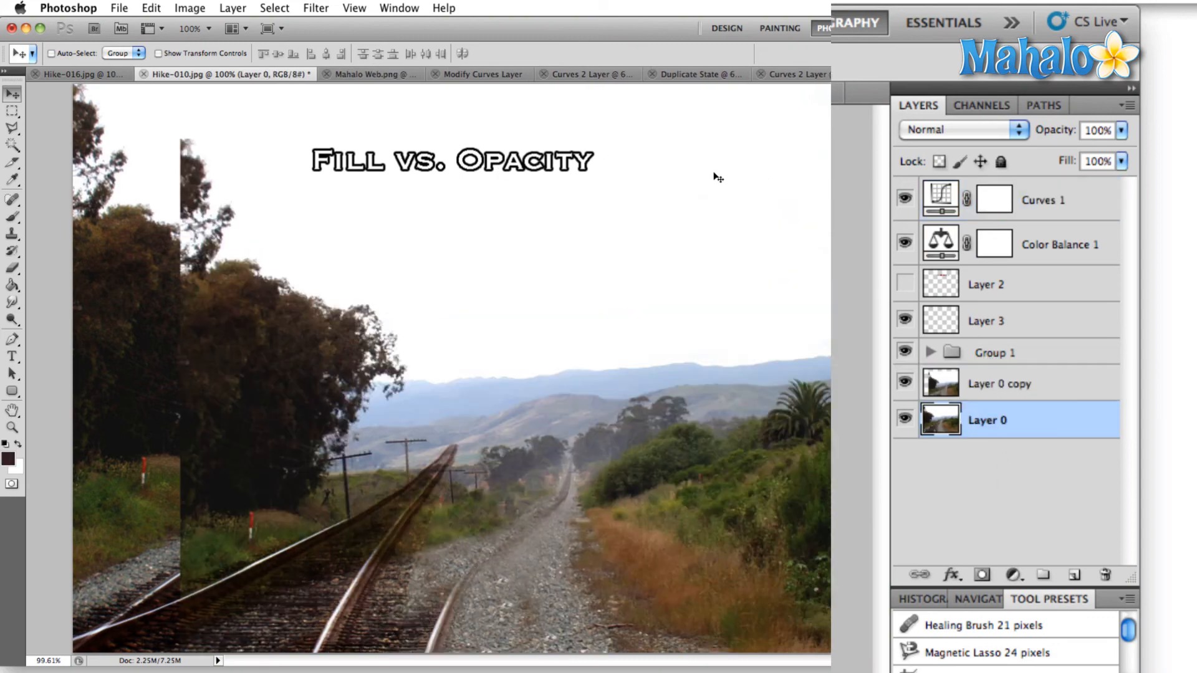
Move the Fill vs. Opacity text layer out of Group 1 to below Layer 0, and hide Layer 0 copy and Layer 0.
{"action": "right_click", "coordinate": [586, 167]}
{"action": "left_click", "coordinate": [597, 183]}
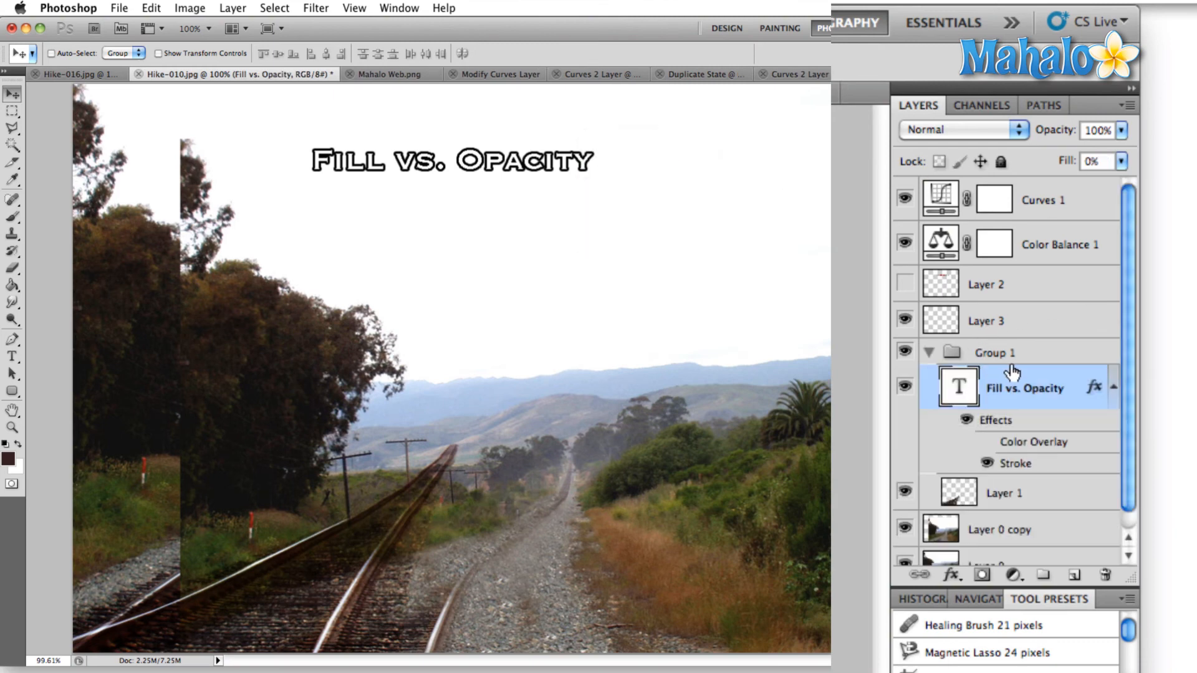
{"action": "left_click_drag", "start_coordinate": [1014, 371], "coordinate": [977, 547]}
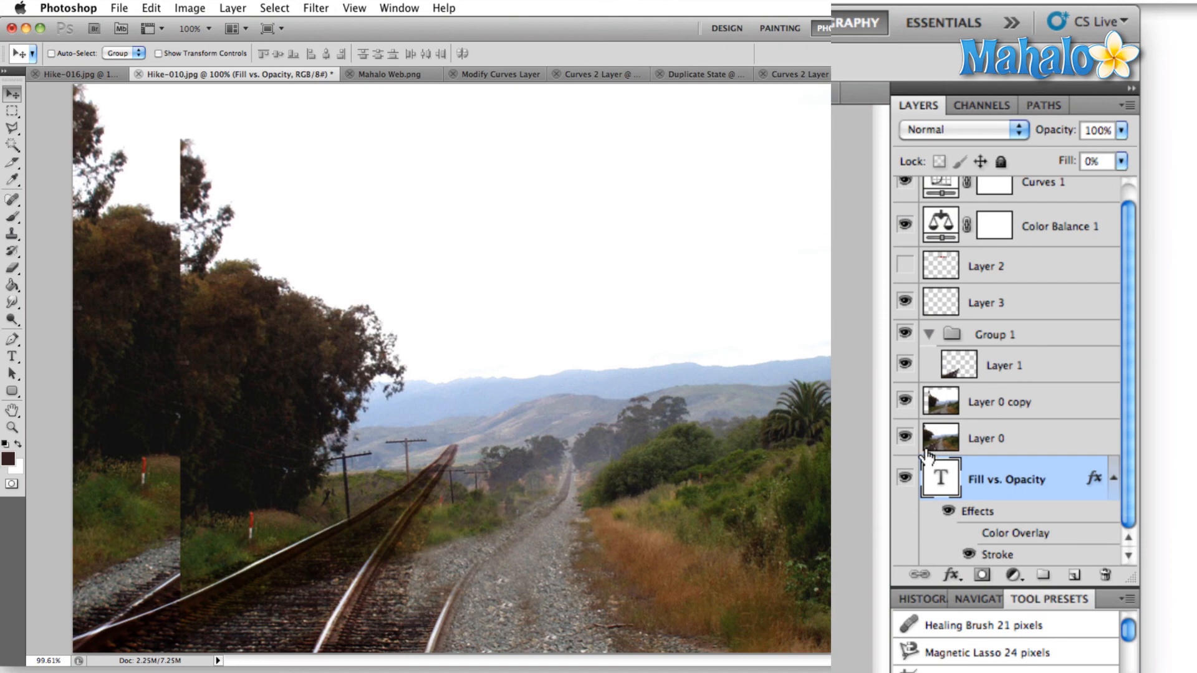
{"action": "left_click", "coordinate": [905, 402]}
{"action": "left_click", "coordinate": [905, 439]}
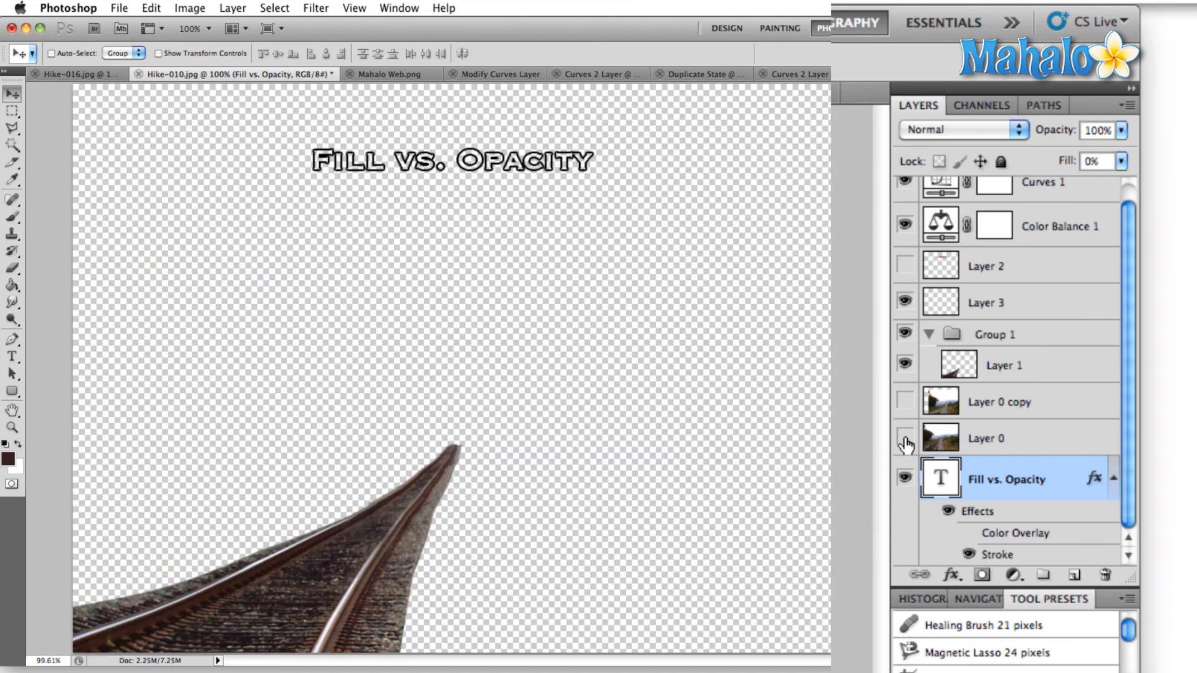